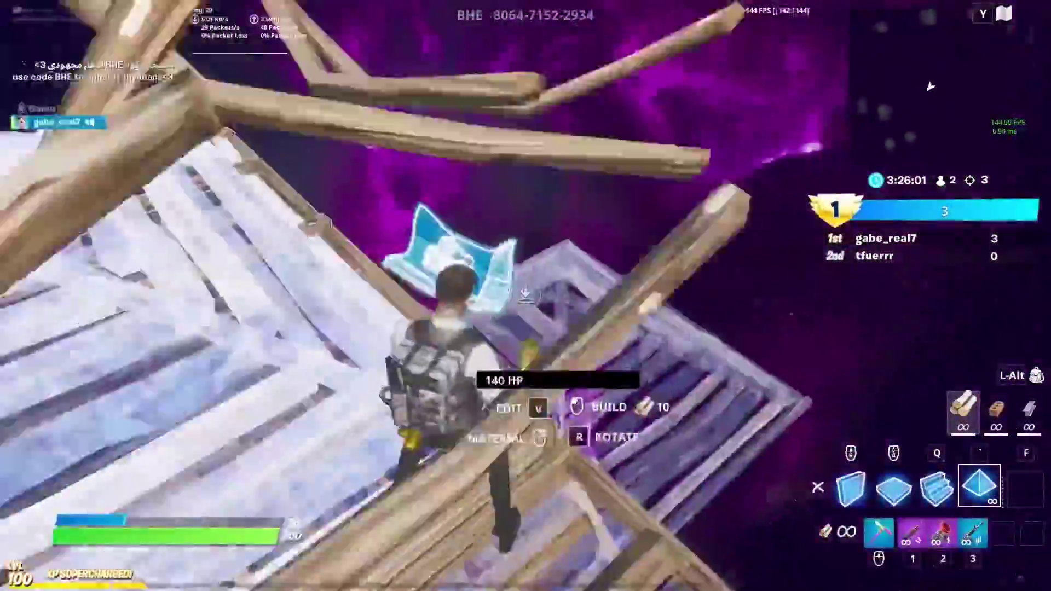
key("v")
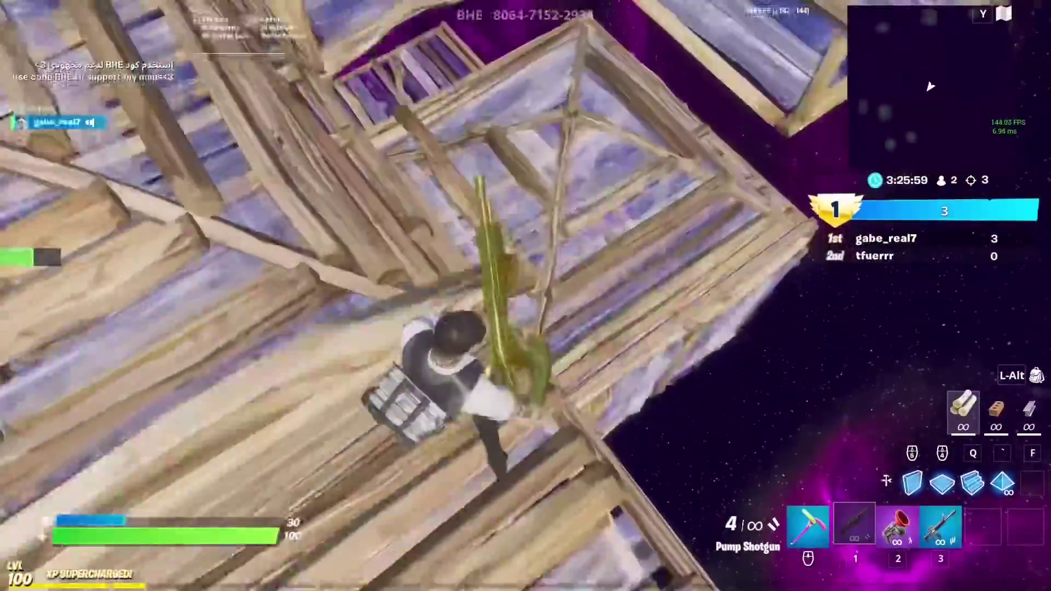
key("3")
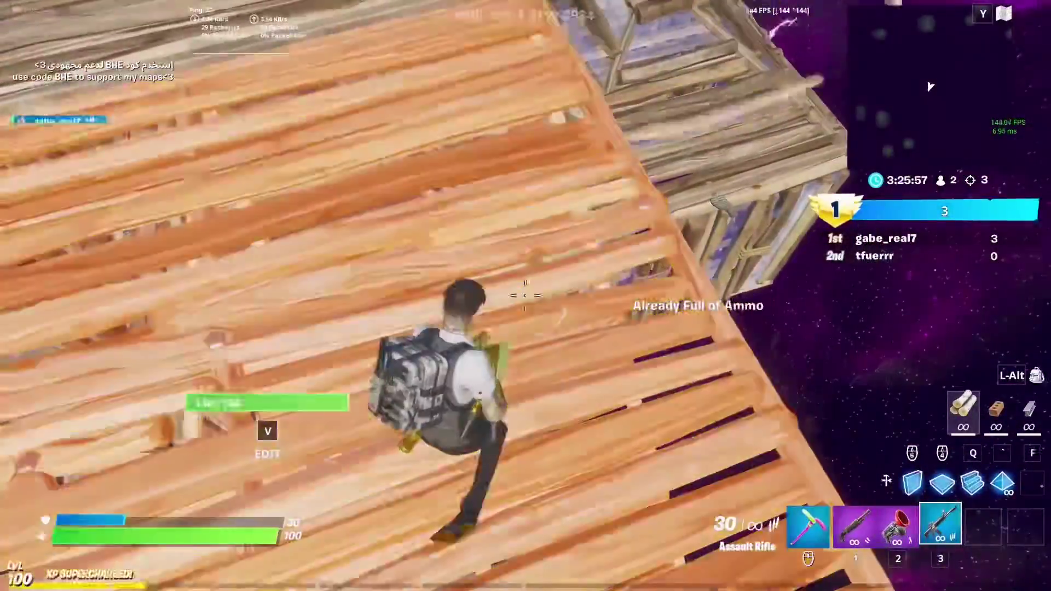
key("1")
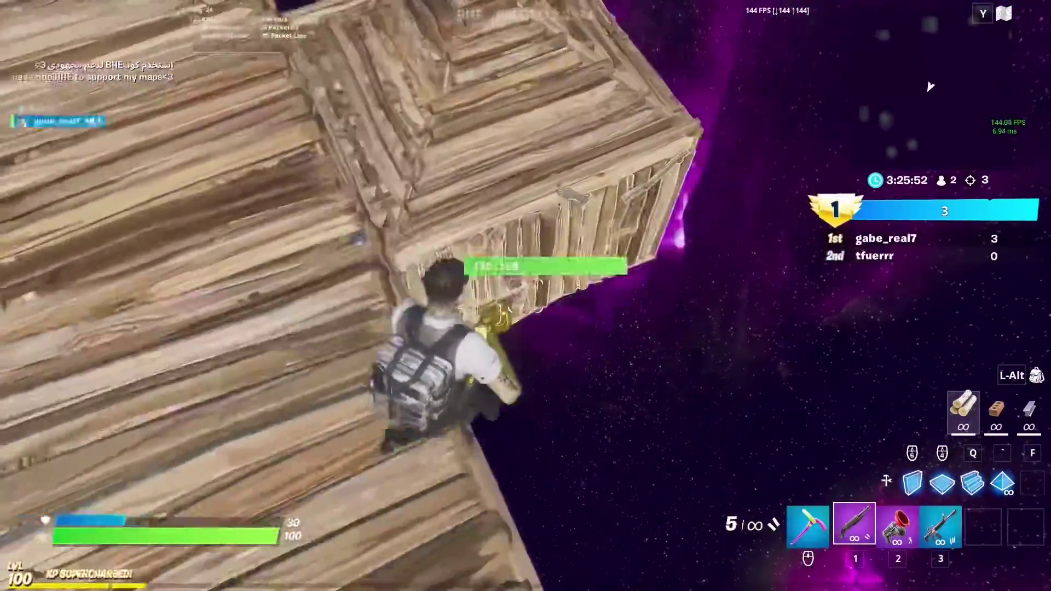
key("x")
key("1")
middle_click(525, 295)
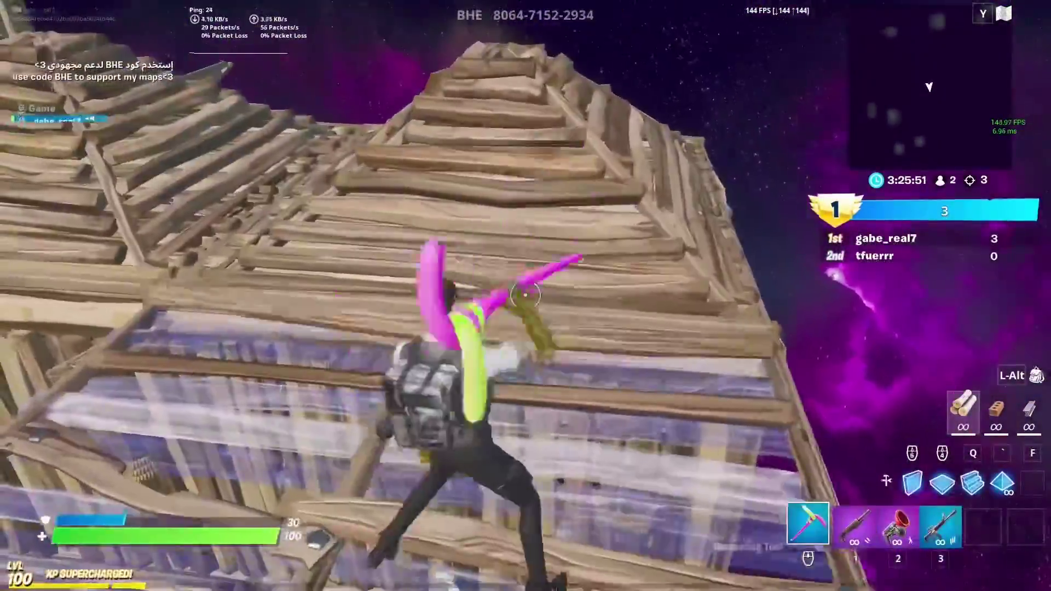
key("grave")
key("1")
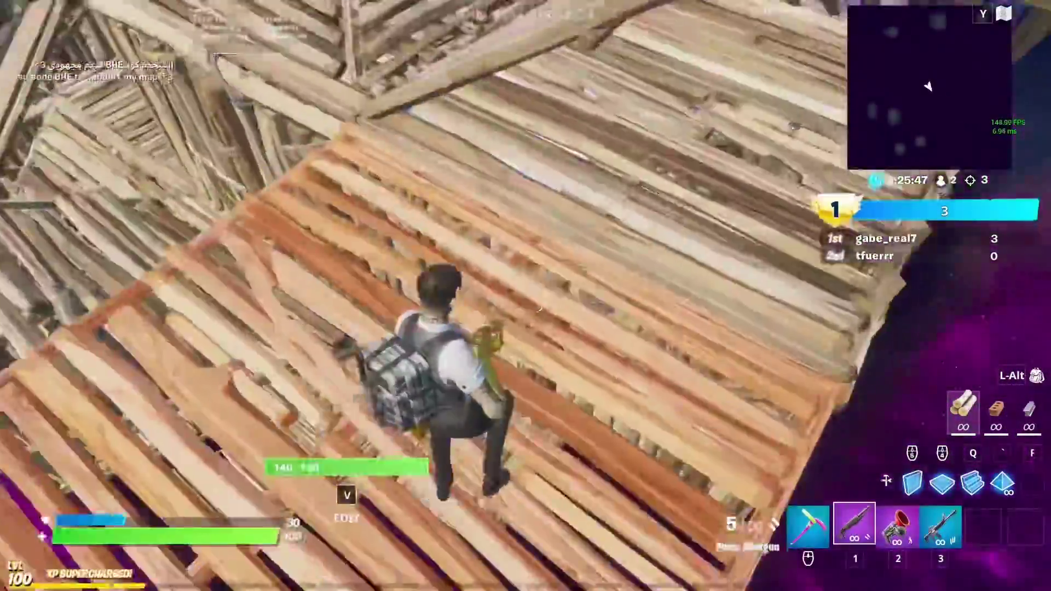
key("q")
left_click(525, 295)
key("1")
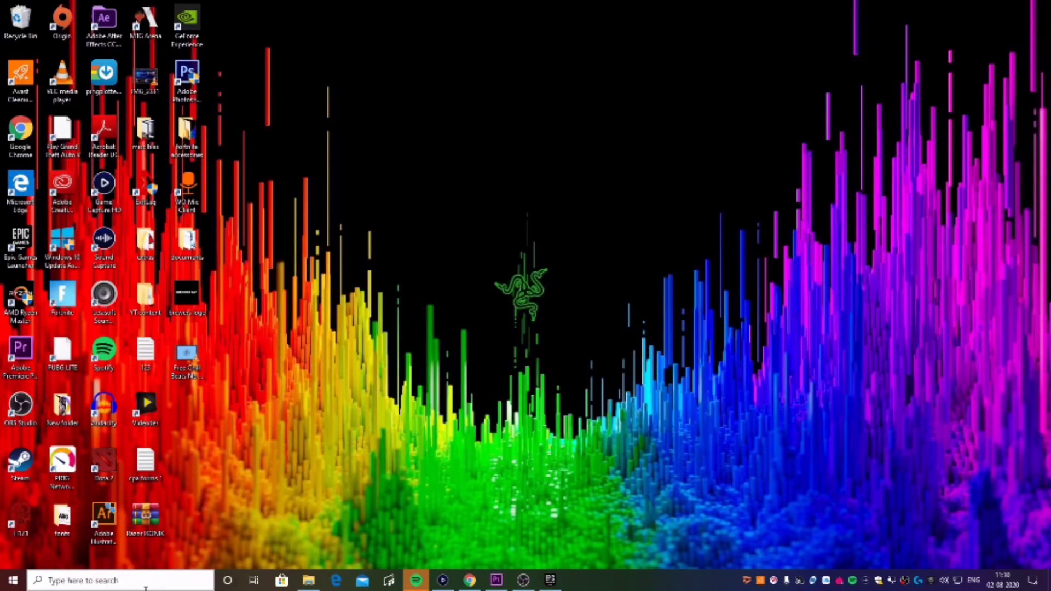
Open the Control Panel's Network and Sharing Center and show the computer's network adapter connections
left_click(145, 587)
type("c")
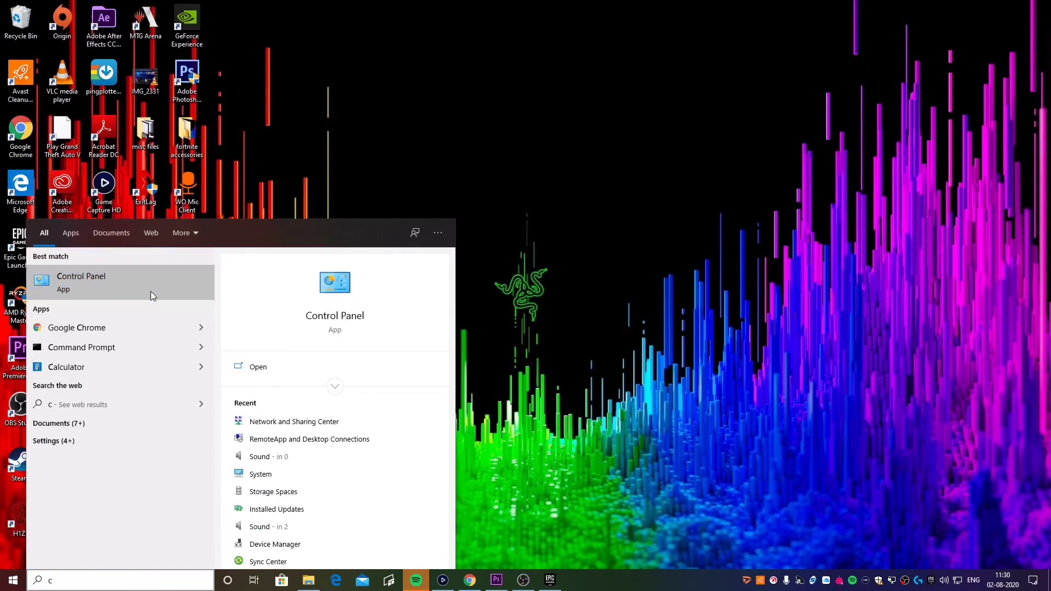
left_click(153, 295)
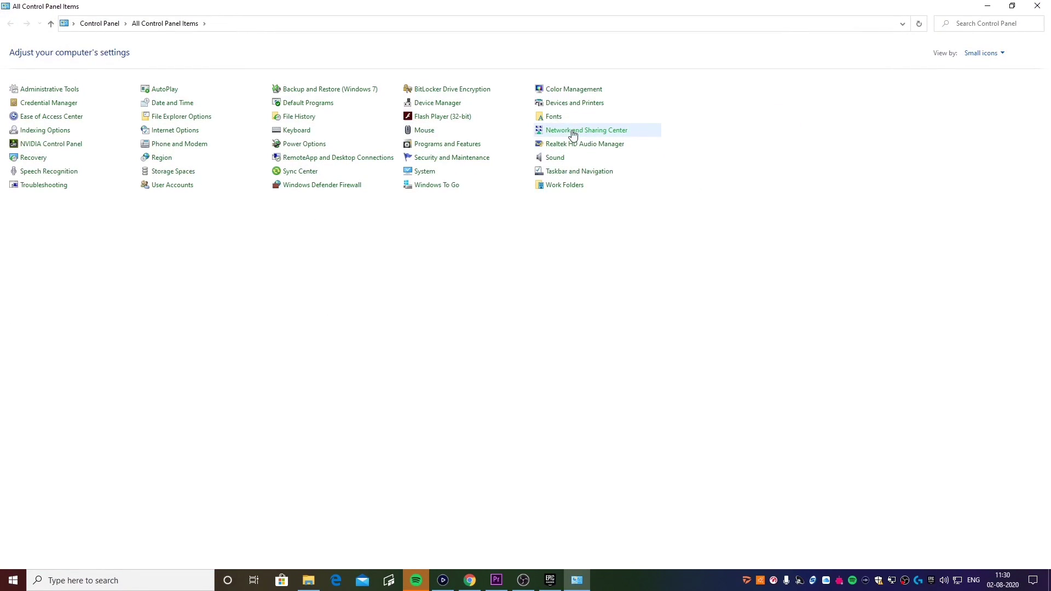
left_click(564, 135)
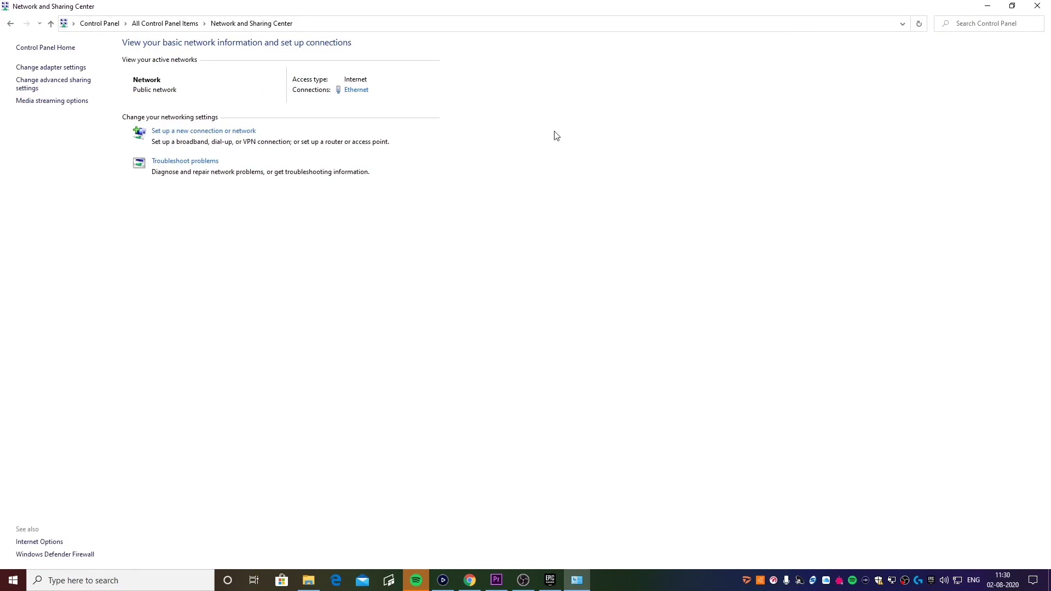
left_click(56, 68)
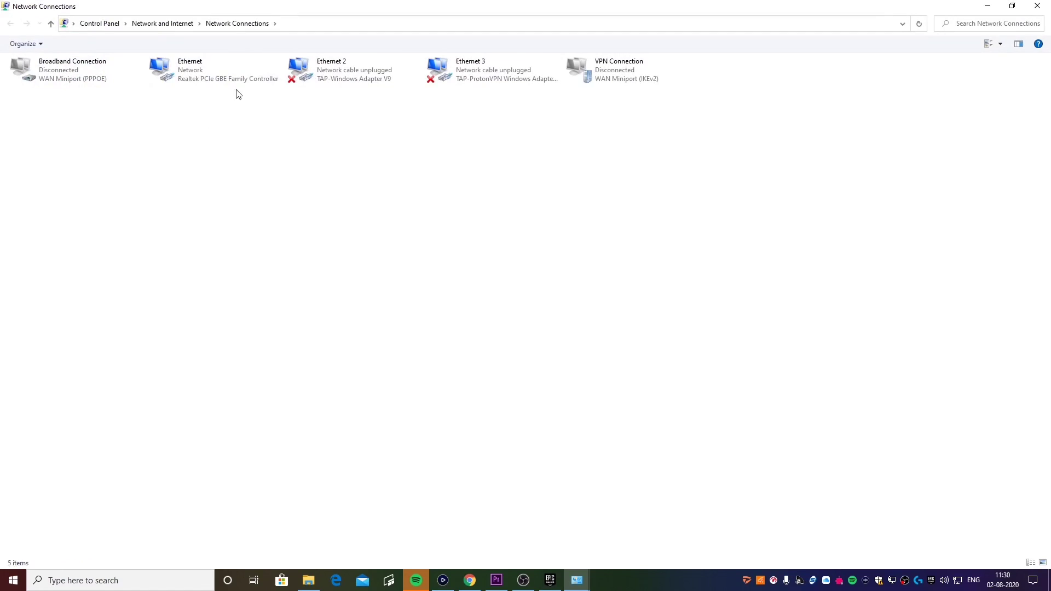
Set Energy Efficient Ethernet to Disabled in the advanced driver properties of the Ethernet connection's Realtek adapter
left_click(173, 65)
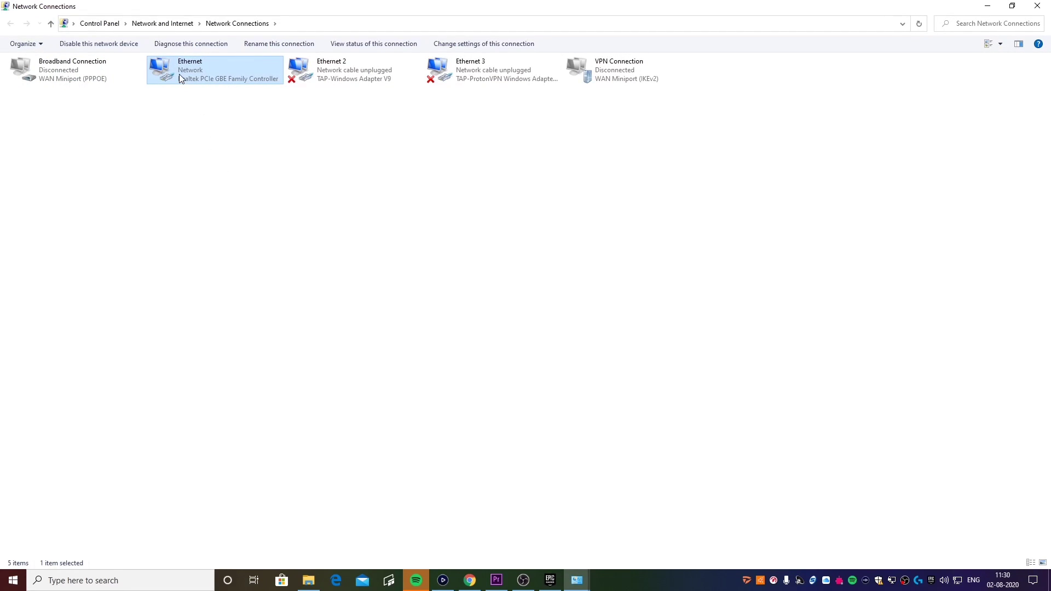
right_click(179, 74)
left_click(218, 181)
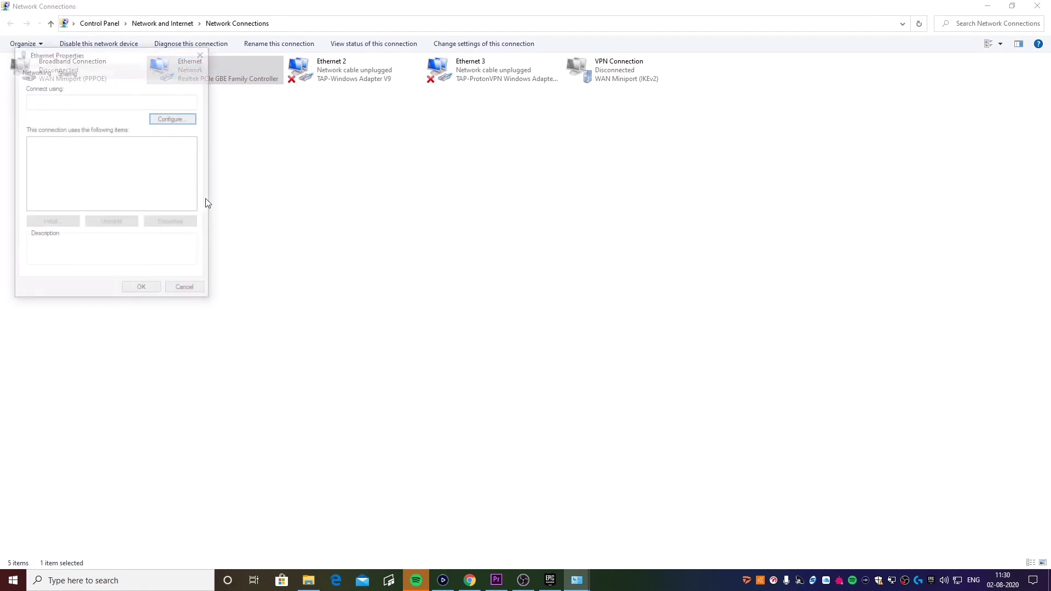
left_click(189, 122)
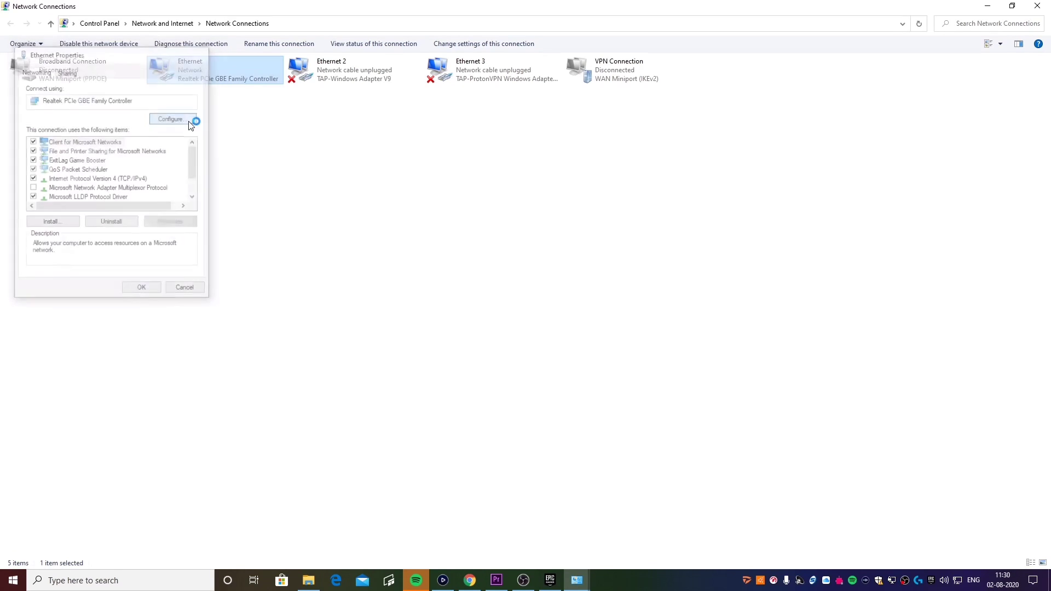
left_click(181, 156)
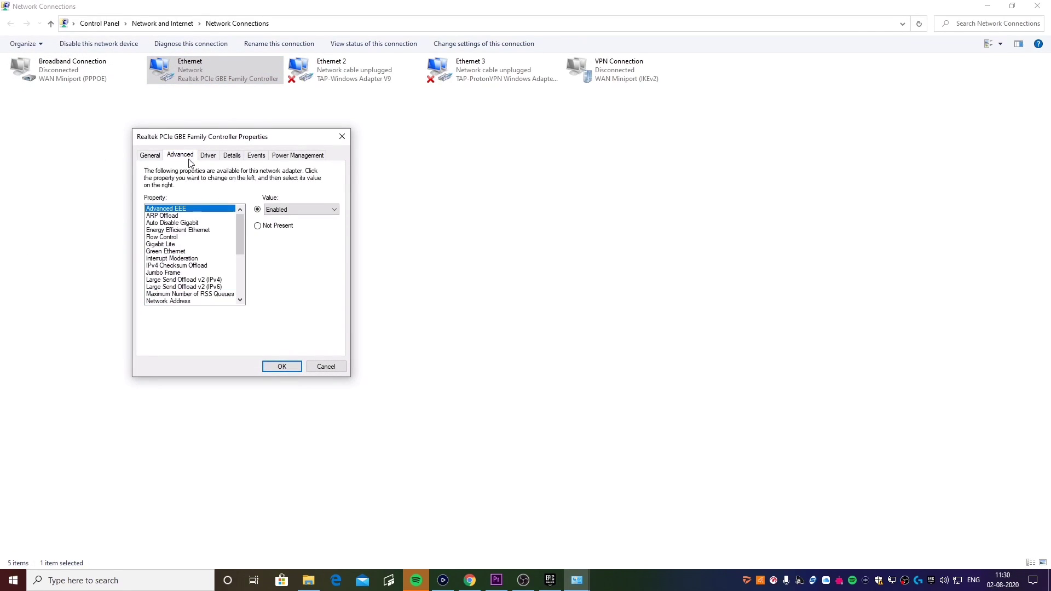
left_click(193, 230)
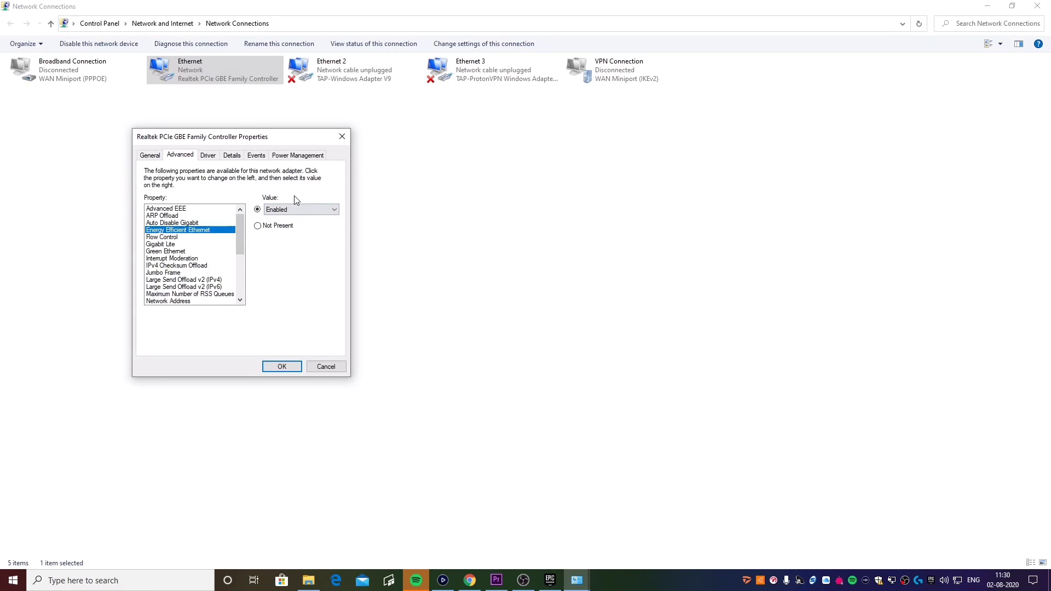
left_click(297, 209)
left_click(298, 221)
Set Green Ethernet to Disabled for the Realtek adapter and apply the driver properties
left_click(164, 251)
left_click(280, 210)
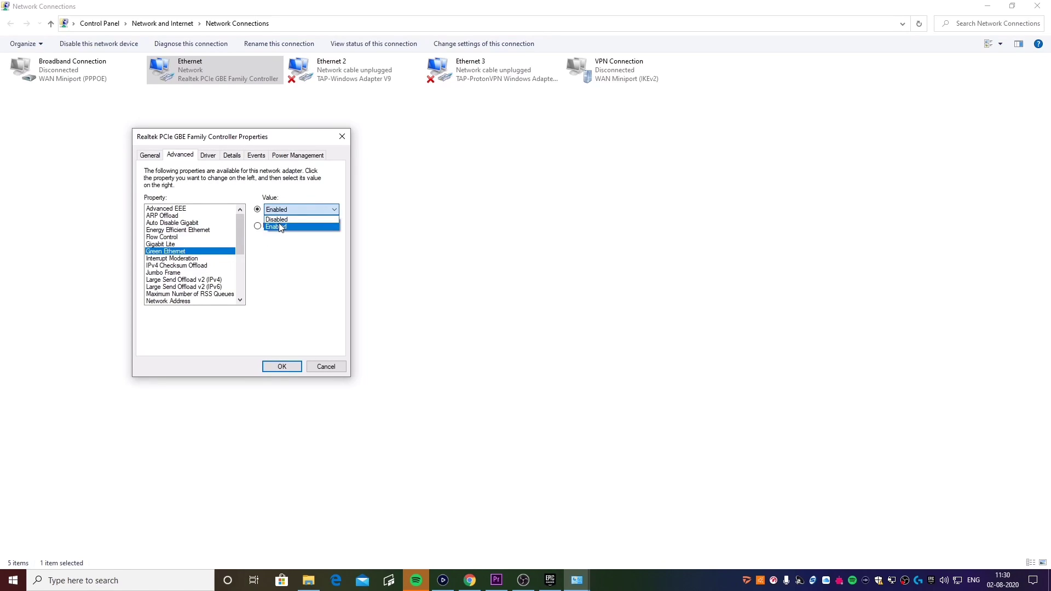
left_click(279, 224)
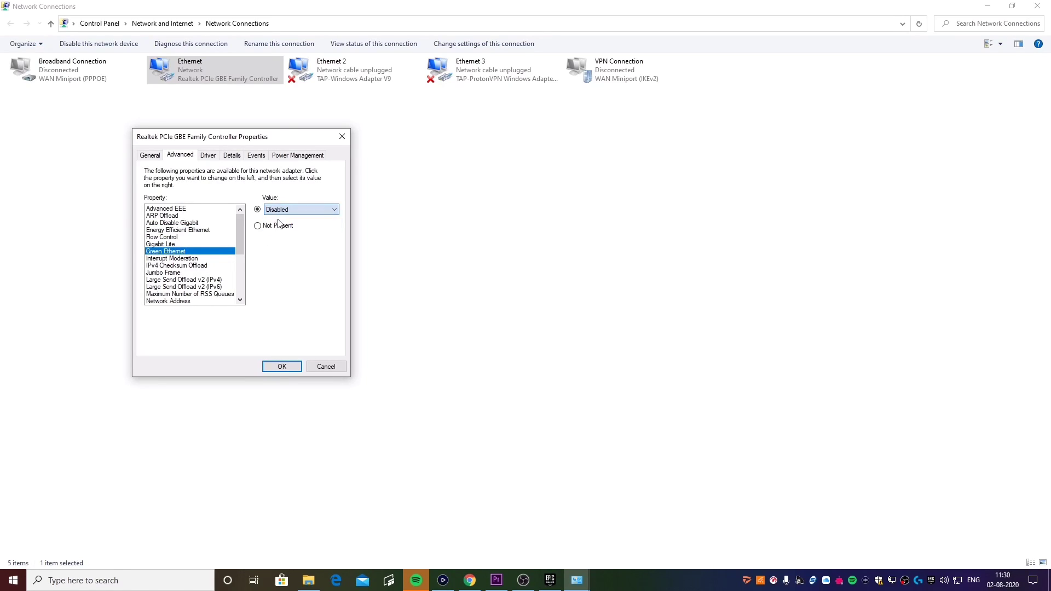
left_click(290, 368)
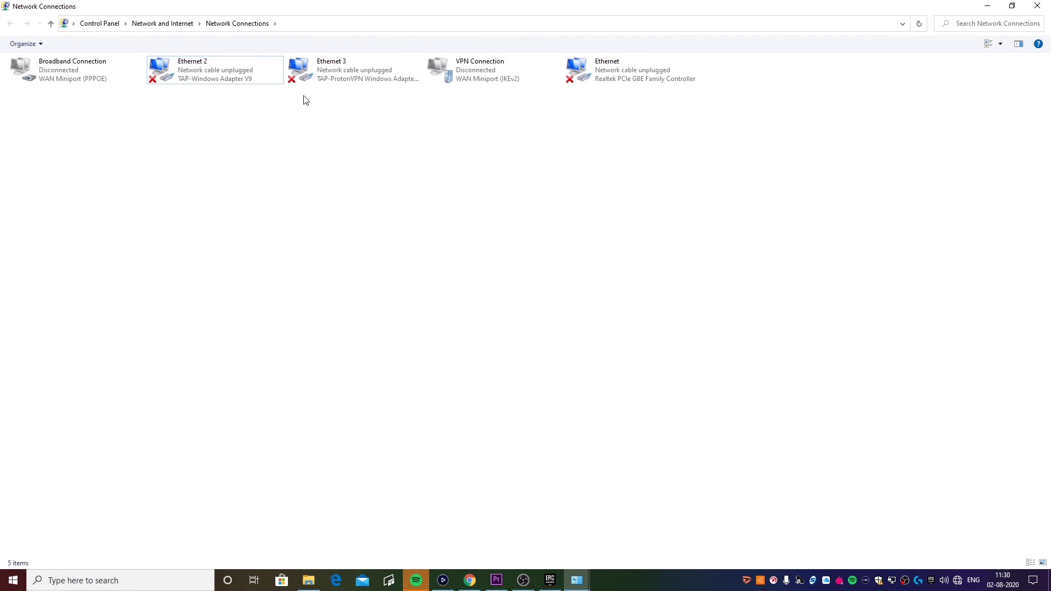
Configure the Ethernet connection's IPv4 to use preferred DNS server 8.8.8.8 and alternate DNS server 8.8.4.4
left_click(586, 74)
right_click(588, 73)
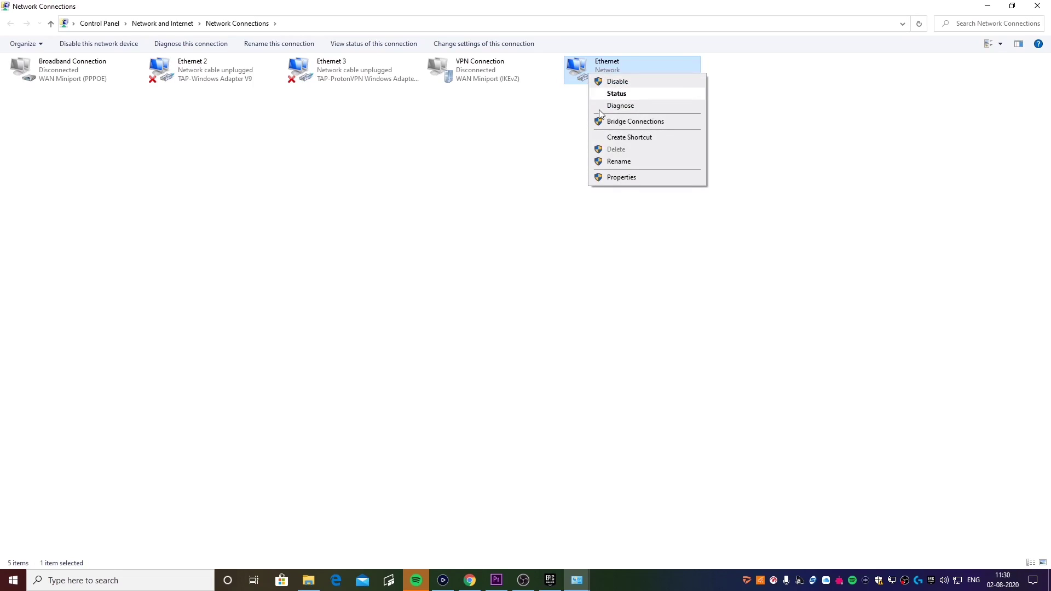
left_click(613, 177)
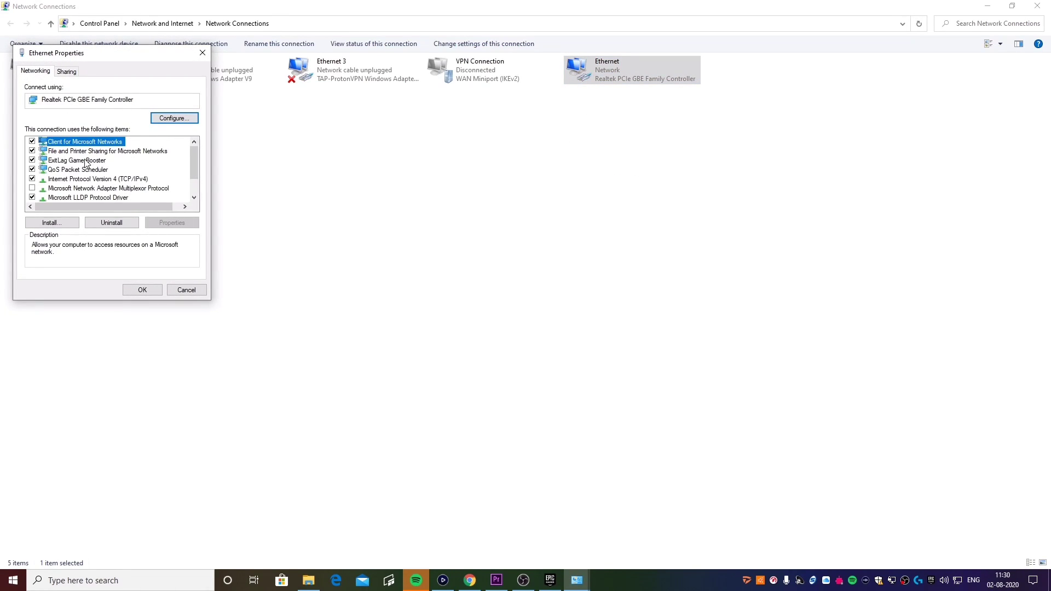
left_click(54, 179)
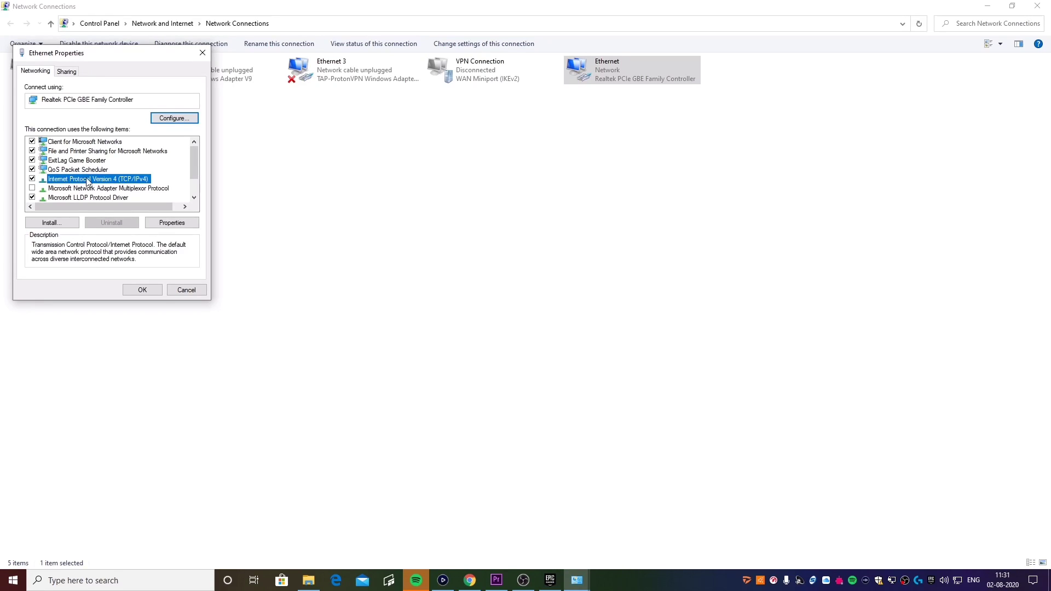
left_click(164, 223)
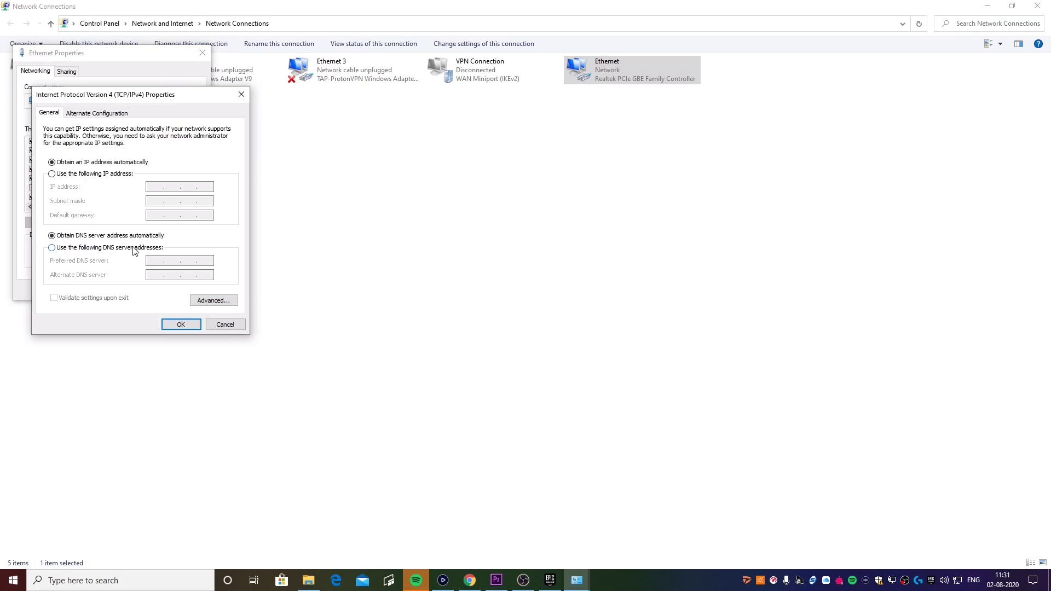
left_click(53, 249)
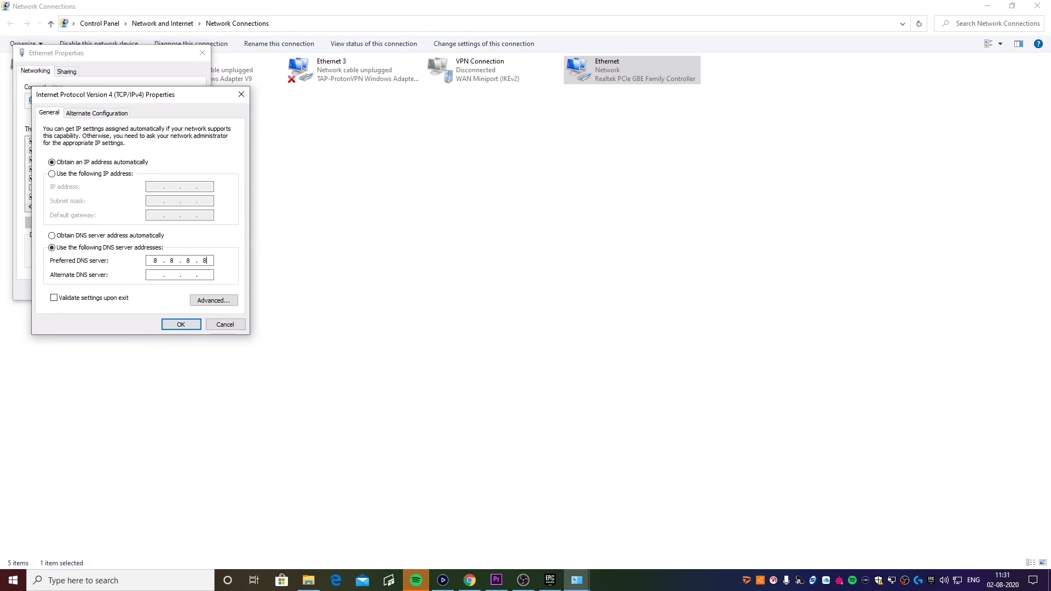
left_click(153, 277)
type("8.8.4.4")
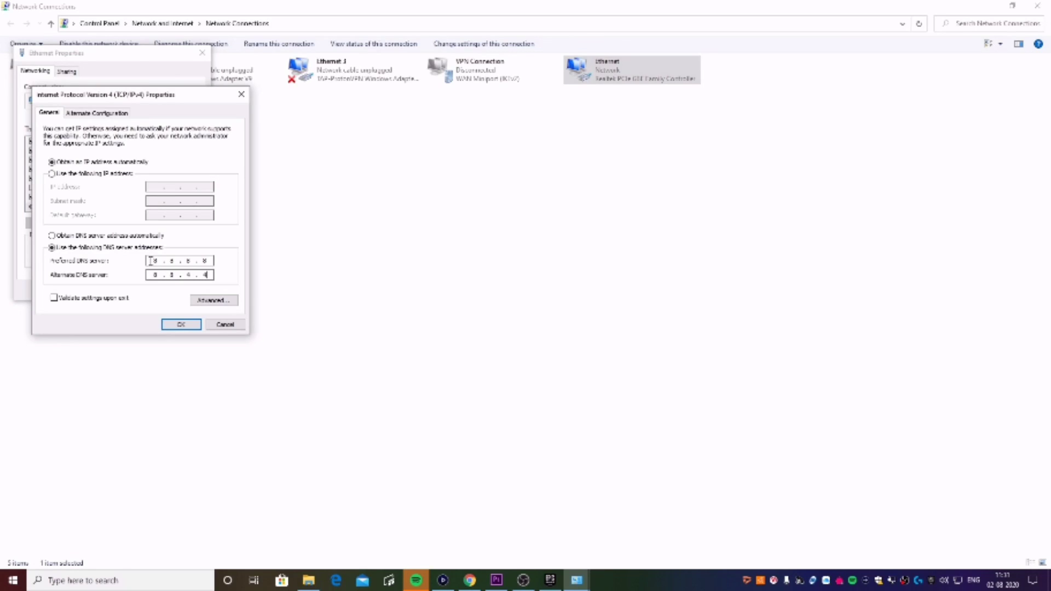
left_click(181, 324)
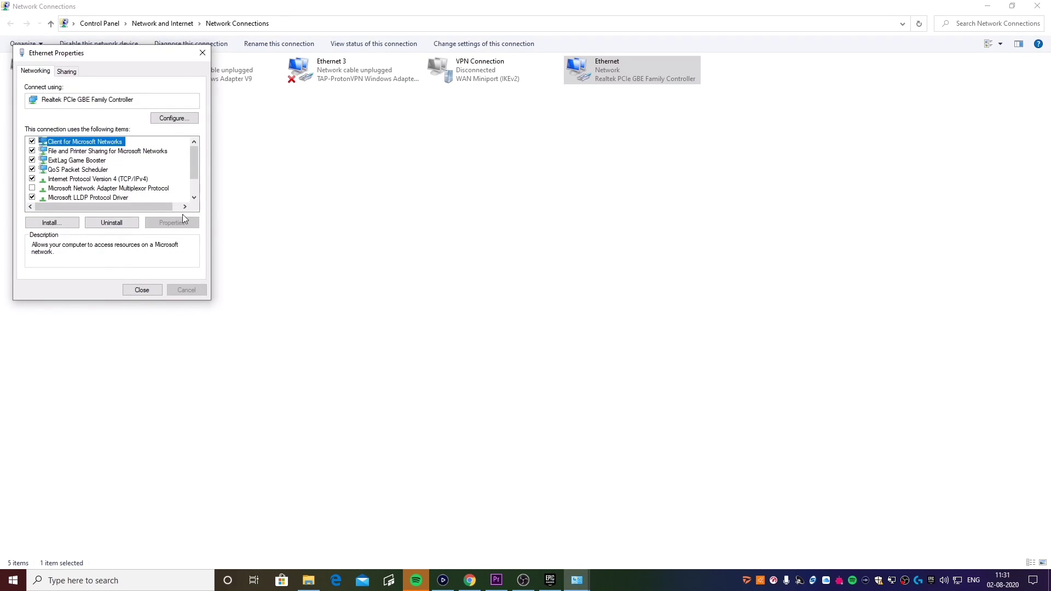
Review the Ethernet connection's IPv4 DNS settings, close its properties and refresh the connections list
left_click(140, 180)
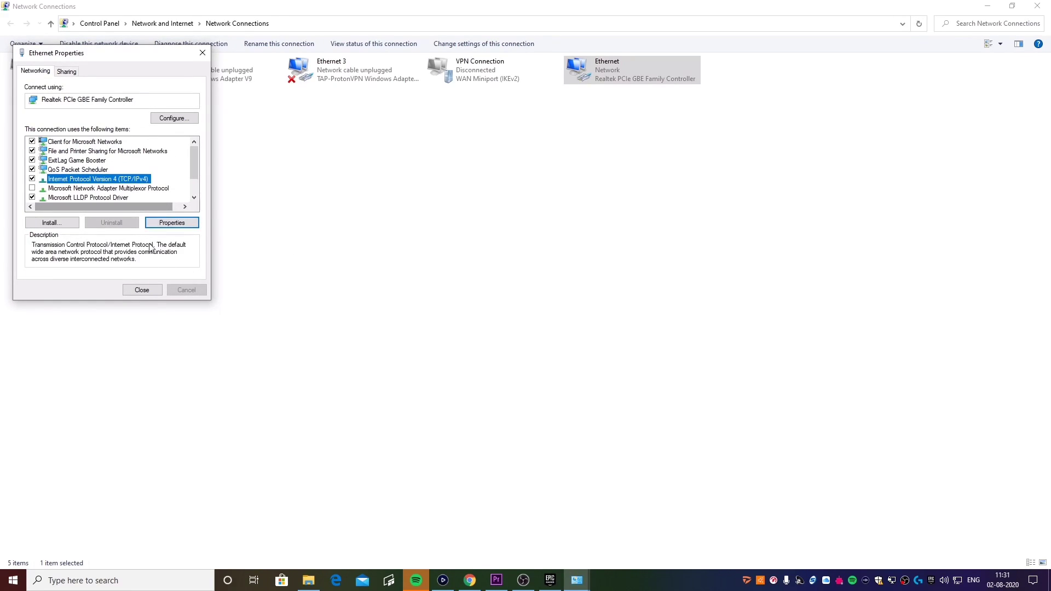
left_click(240, 94)
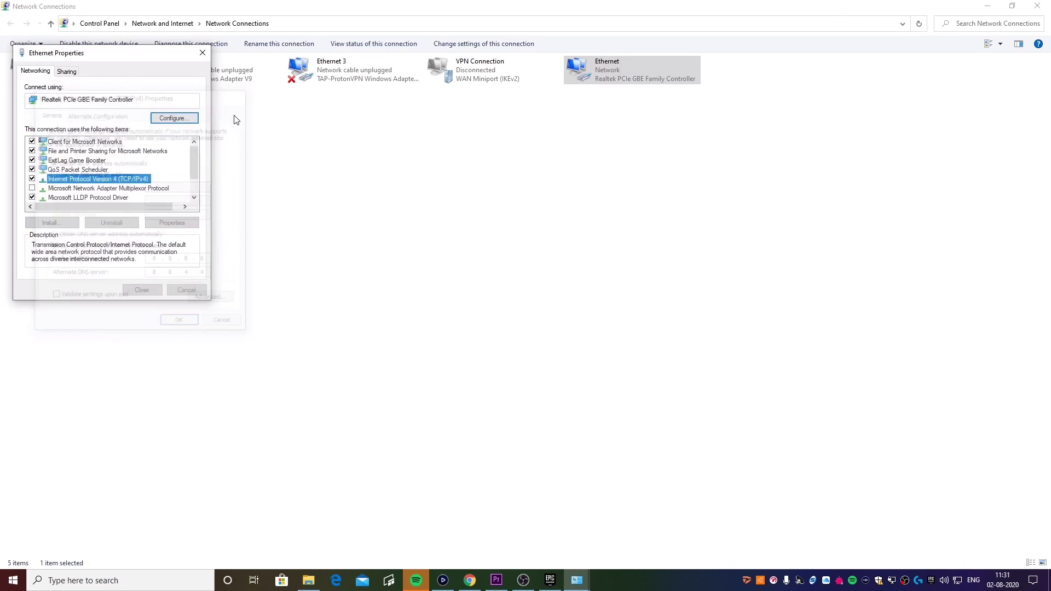
left_click(202, 52)
right_click(350, 205)
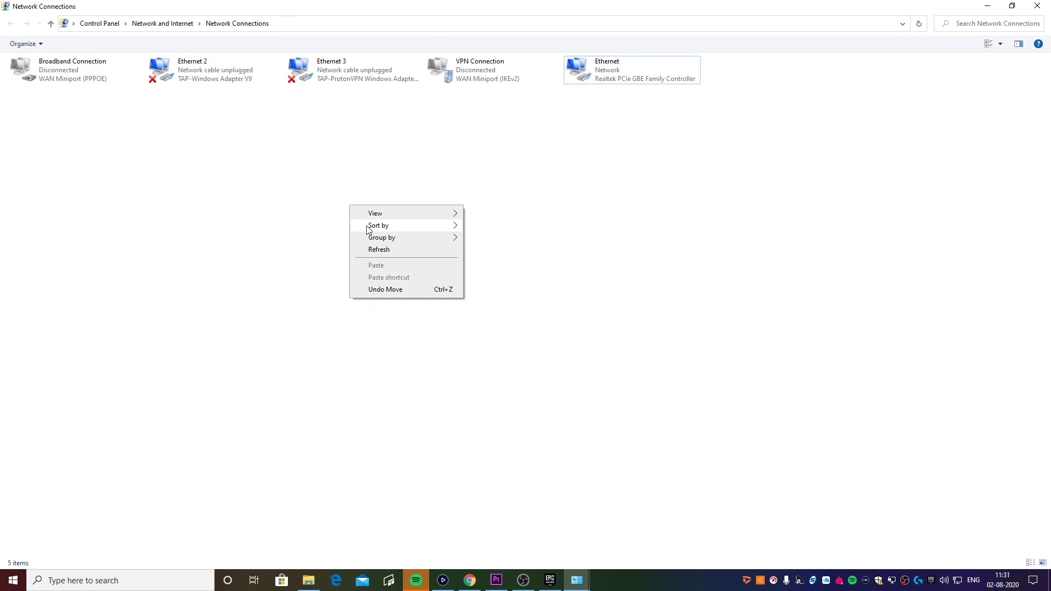
left_click(378, 249)
Switch to the Epic Games Launcher and enable Additional Command Line Arguments for Fortnite in the launcher settings
left_click(550, 580)
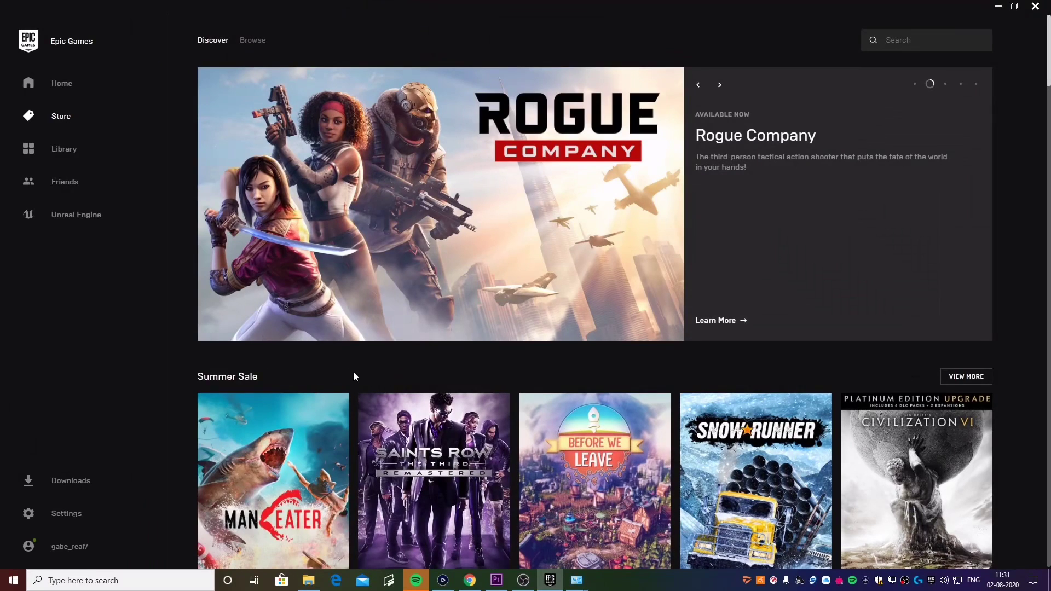
scroll(75, 323, "down", 2)
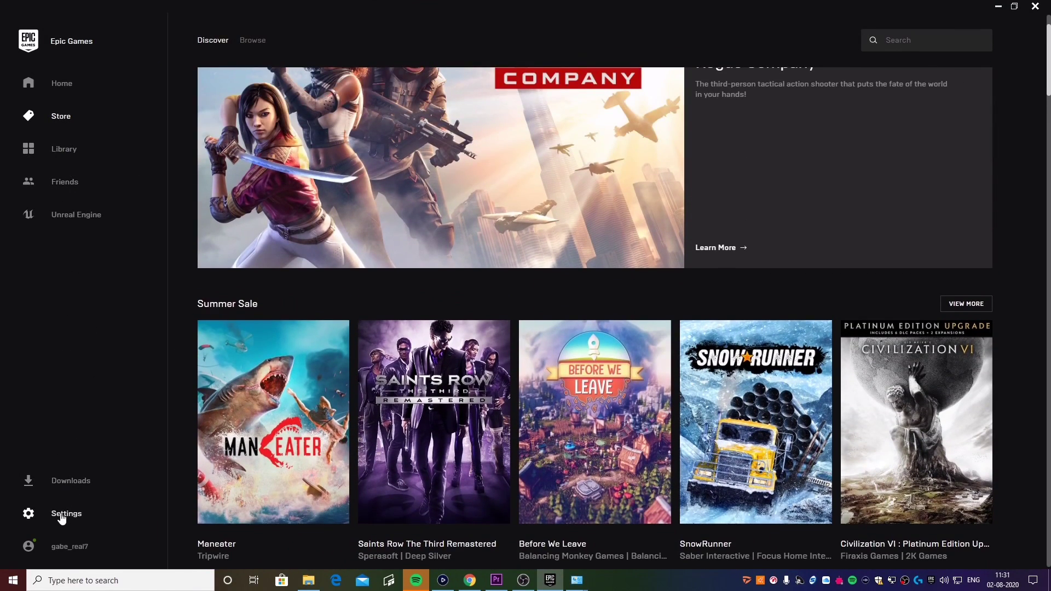
left_click(60, 512)
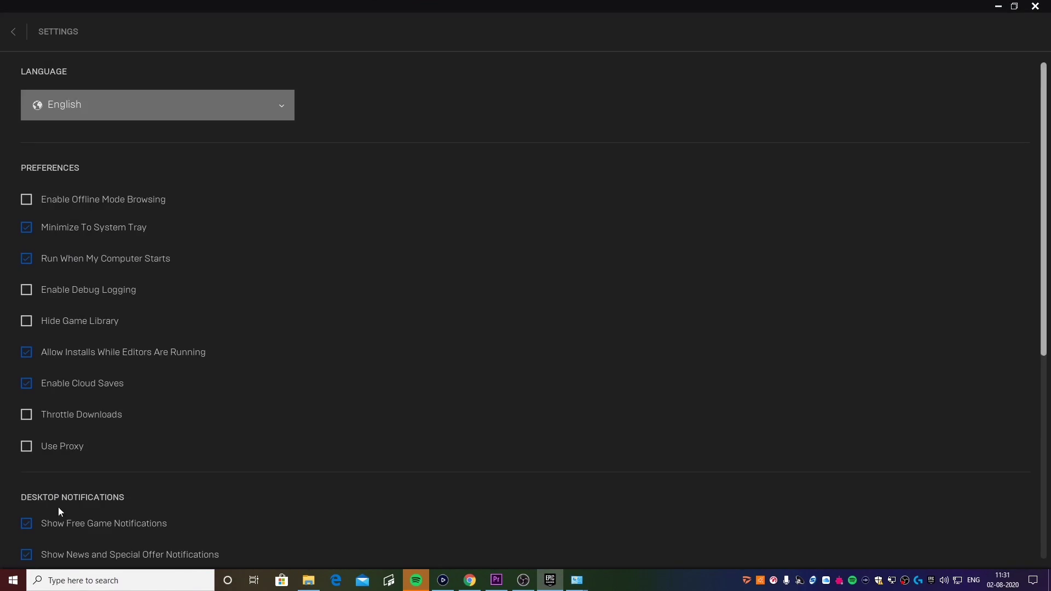
scroll(221, 368, "down", 2)
scroll(277, 383, "down", 5)
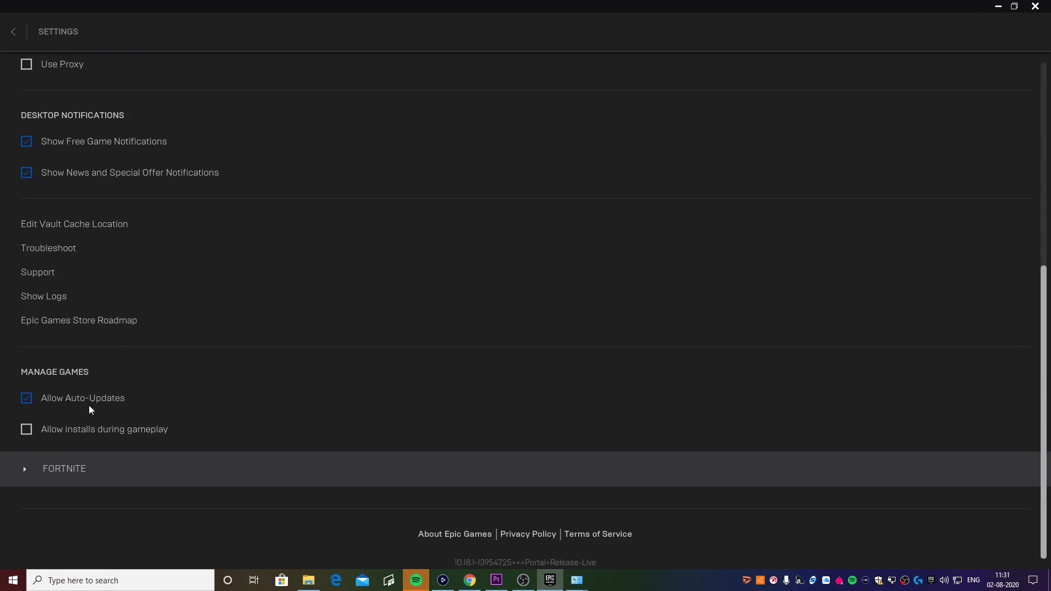
left_click(26, 468)
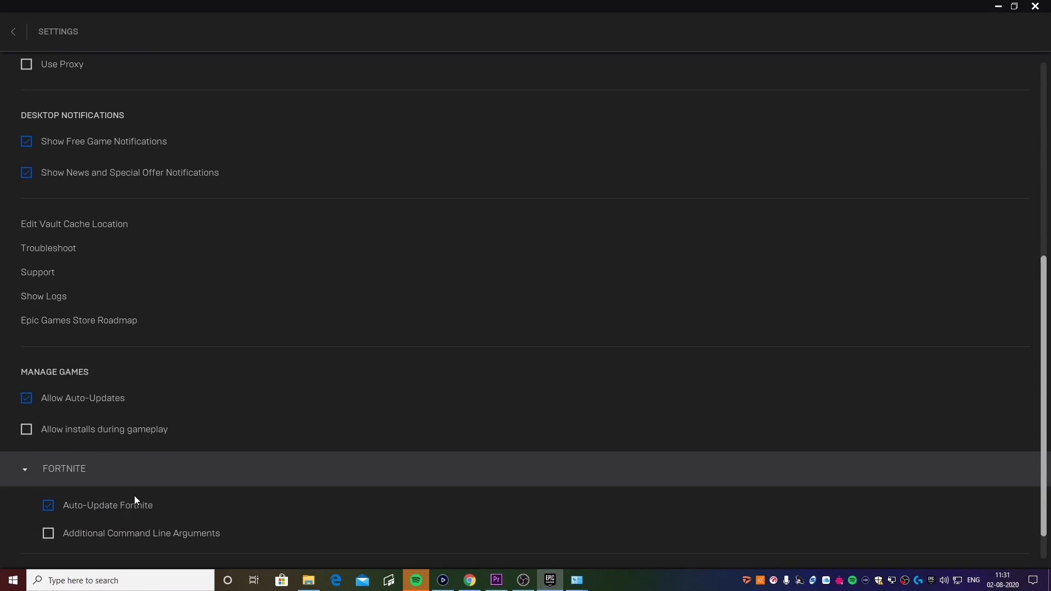
scroll(356, 436, "down", 1)
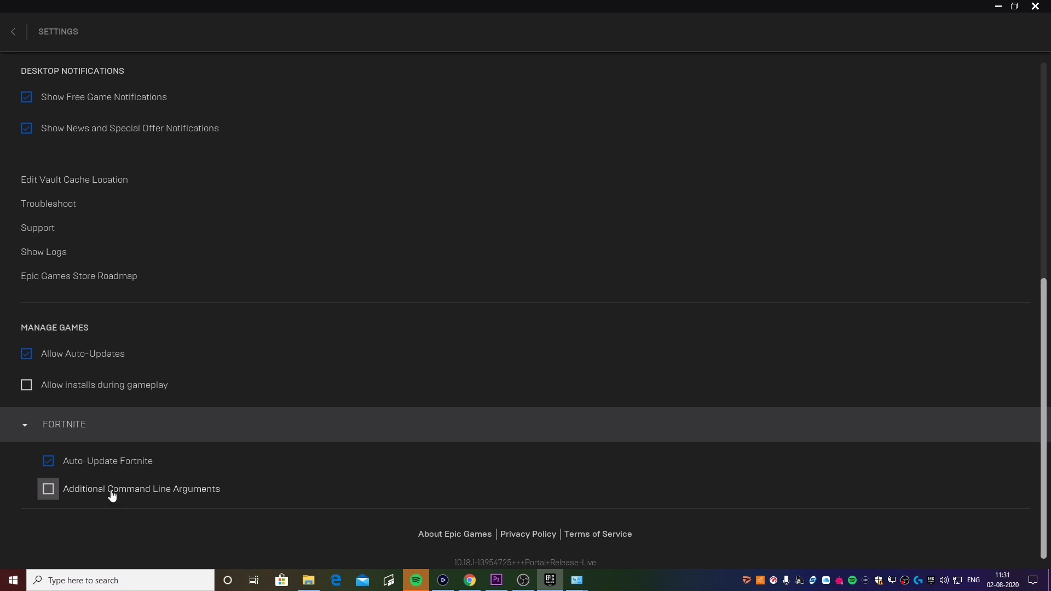
left_click(57, 494)
scroll(169, 514, "down", 1)
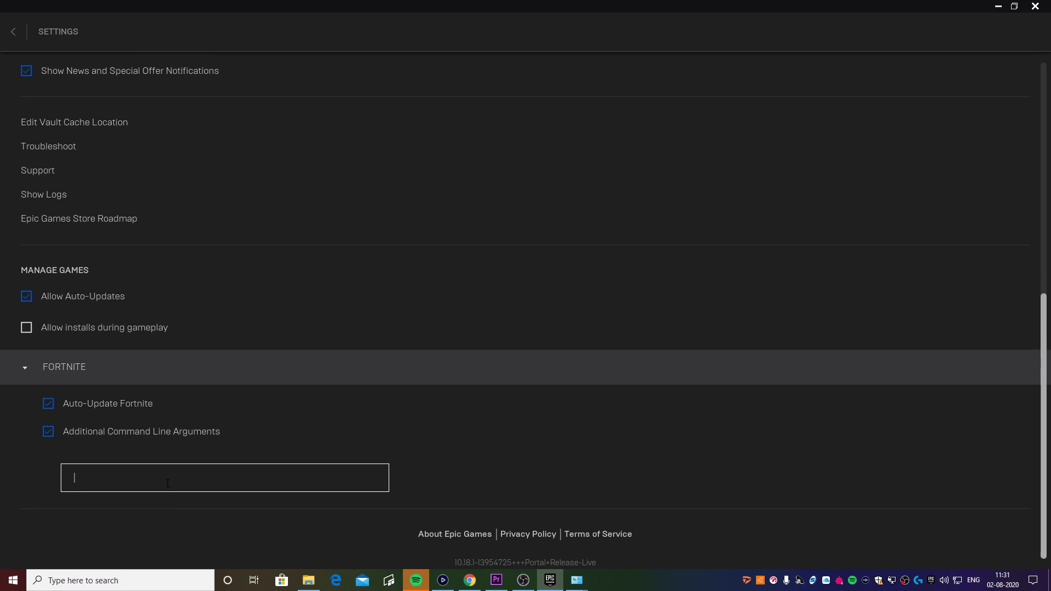
Enter /AllowAllPackets as Fortnite's additional command line argument and leave the launcher settings
type("/AllowAllPackets")
double_click(139, 479)
left_click(139, 479)
left_click(15, 34)
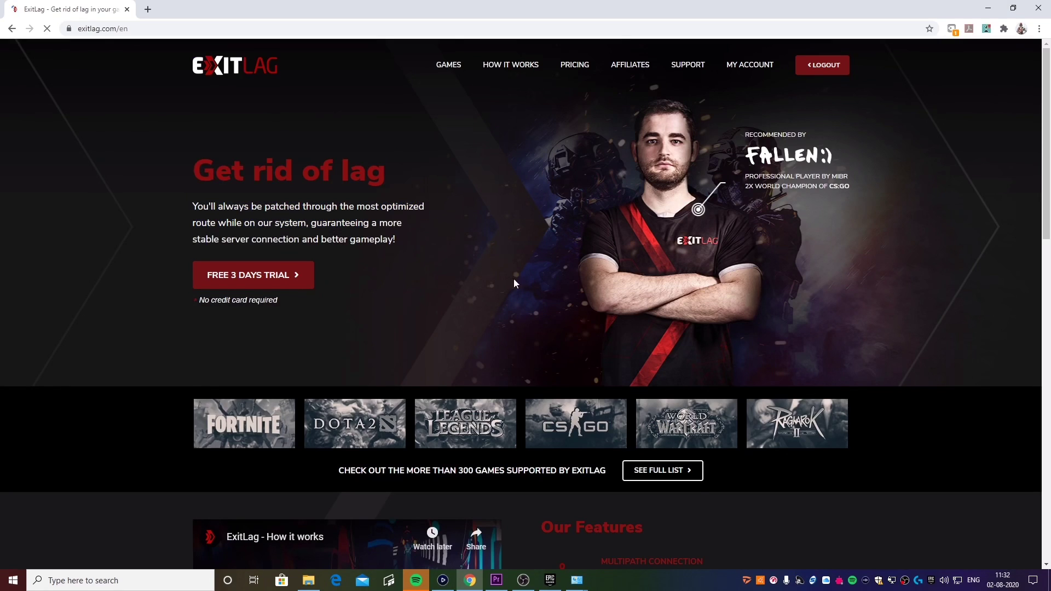
Review the ExitLag website's home page, including its introduction and feature list
left_click_drag(191, 161, 419, 242)
left_click(419, 241)
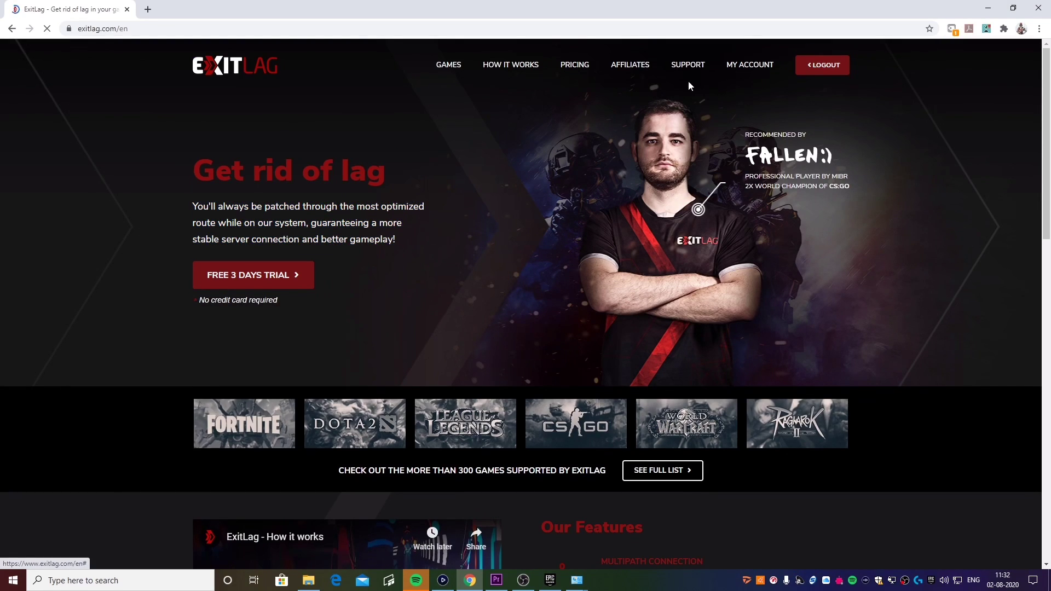
scroll(585, 132, "down", 6)
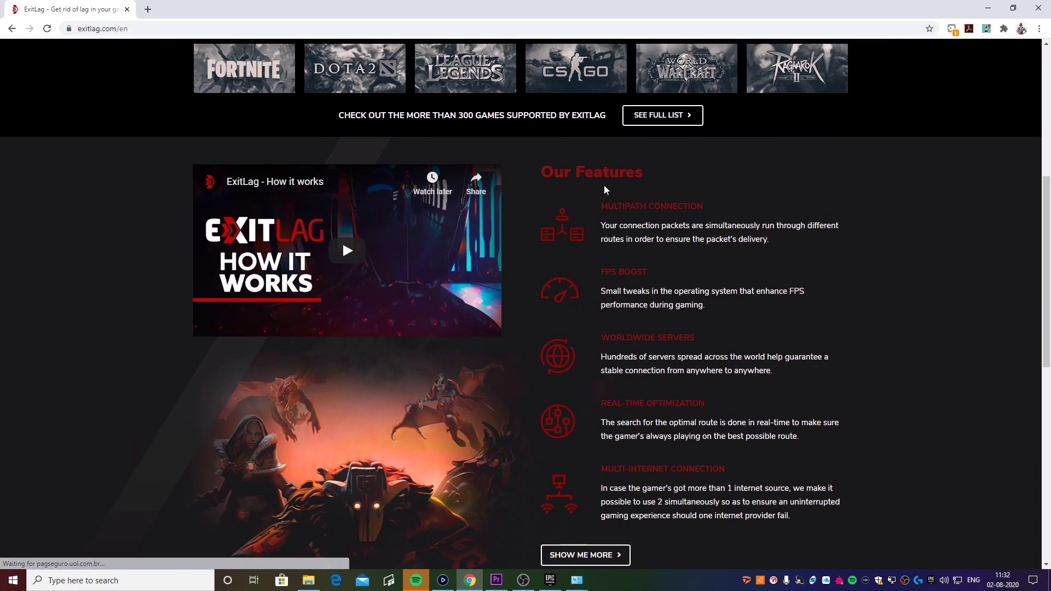
scroll(603, 185, "up", 6)
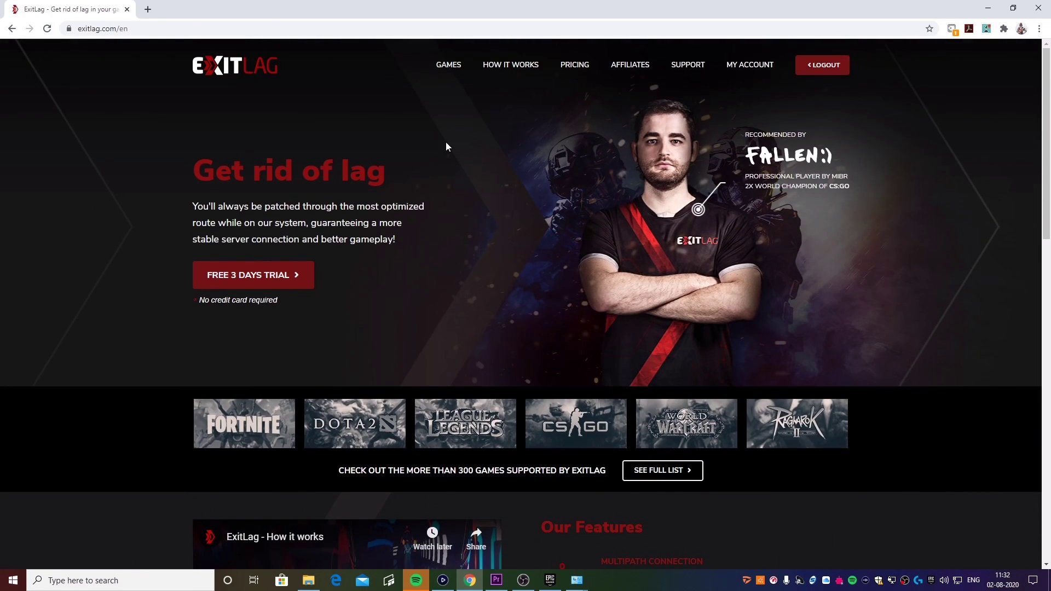
left_click_drag(183, 172, 214, 174)
left_click(539, 311)
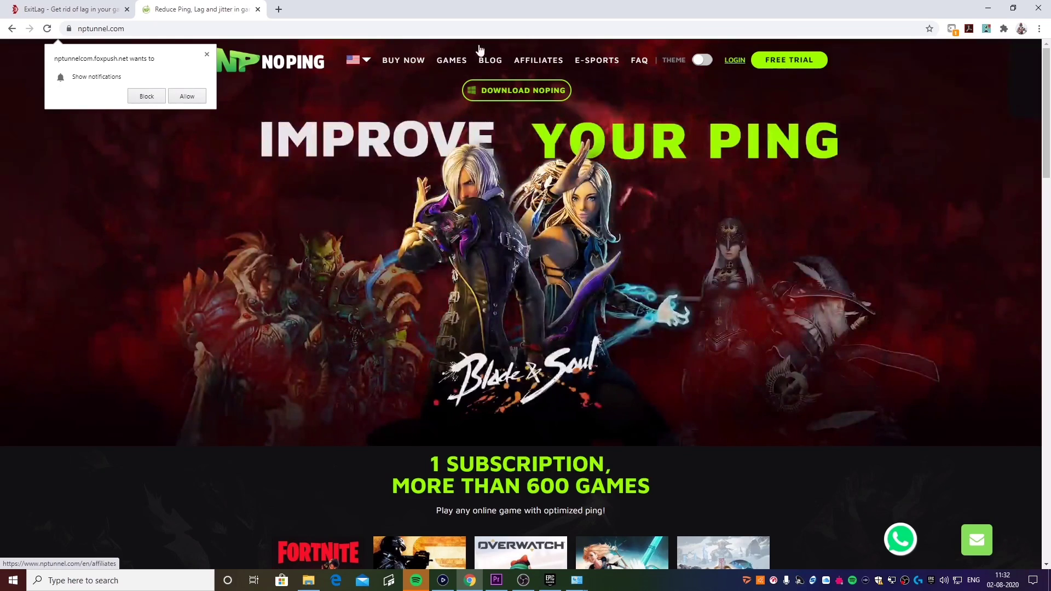
Dismiss the notification request on the NoPing website, look over its home page and compare it with the ExitLag page
left_click(207, 55)
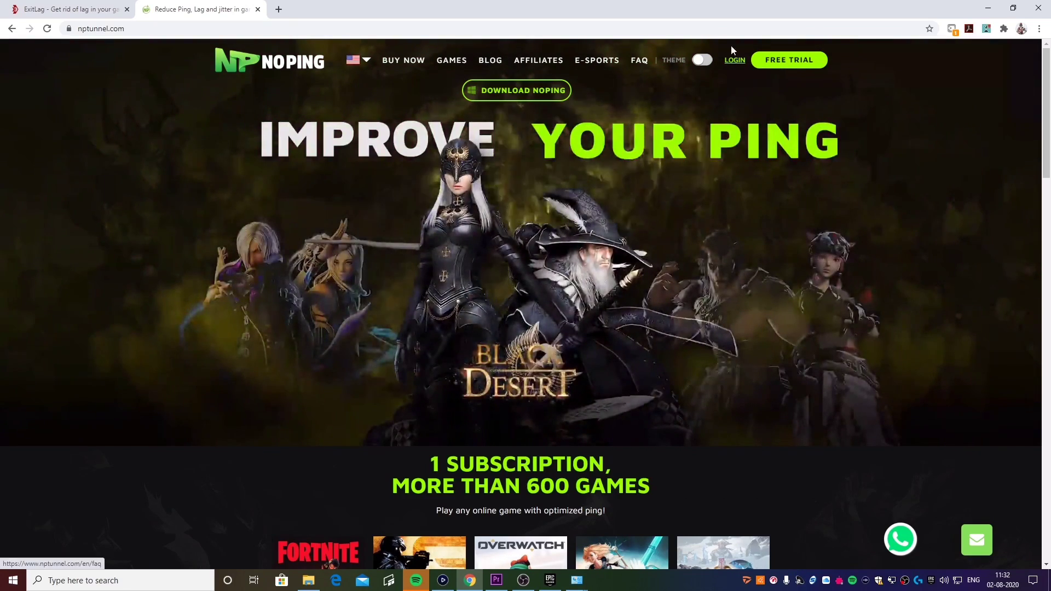
scroll(669, 227, "down", 6)
scroll(671, 262, "up", 6)
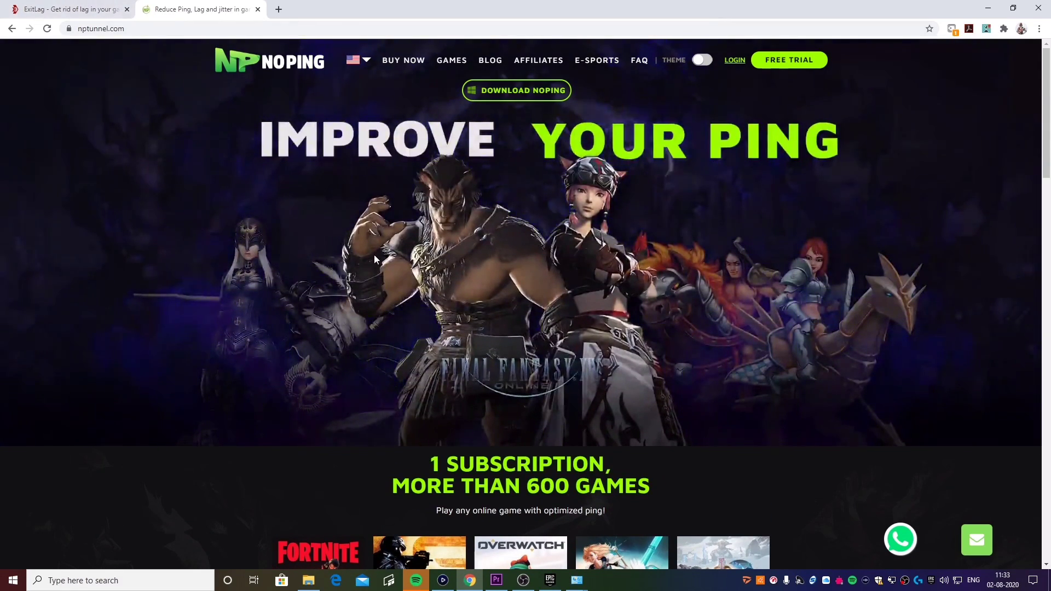
left_click(87, 6)
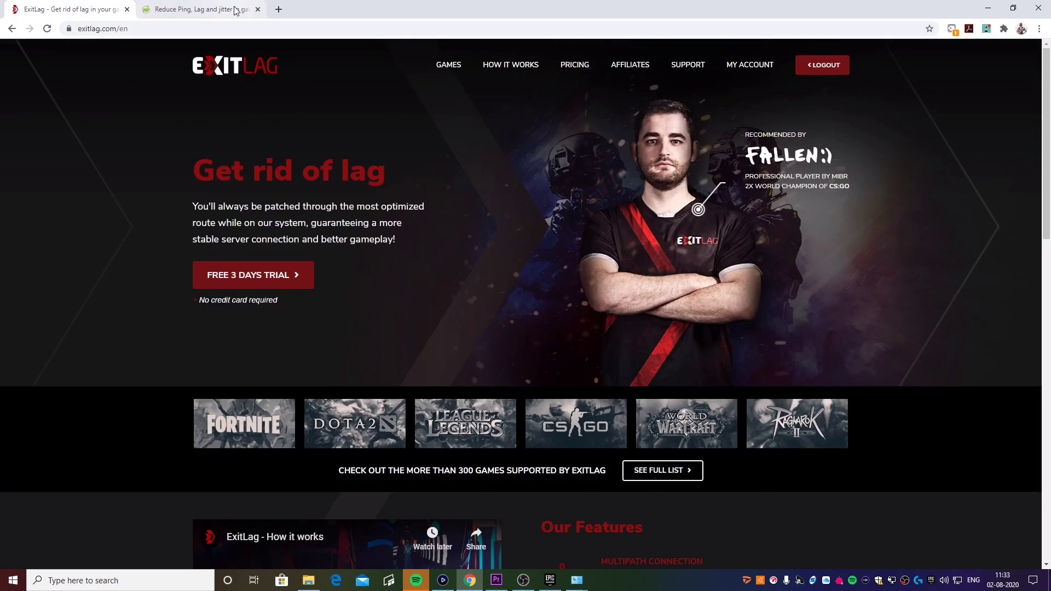
left_click(197, 10)
left_click(88, 9)
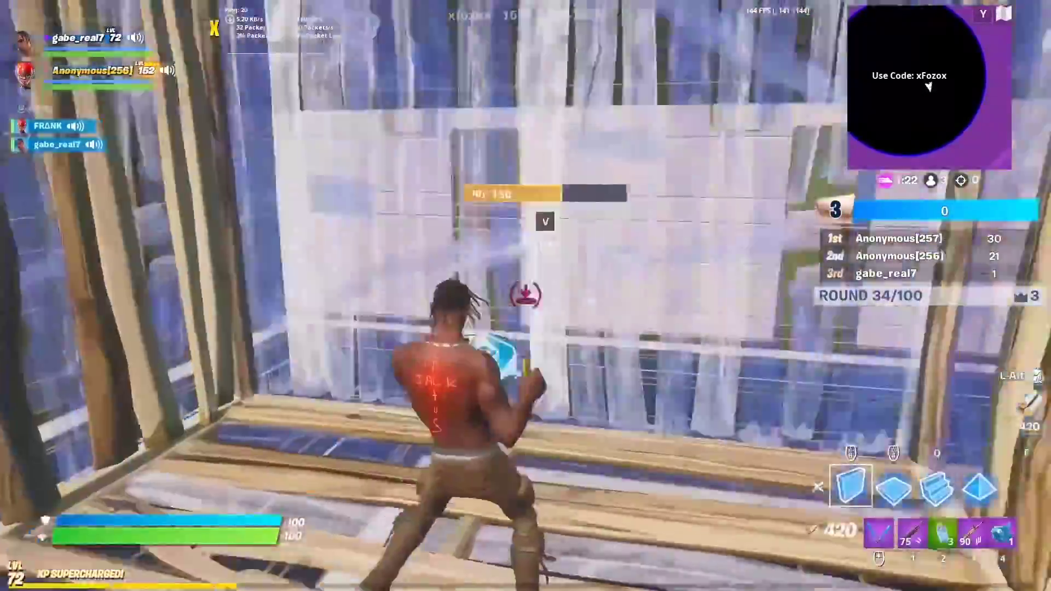
left_click(525, 296)
key("1")
key("v")
left_click(525, 295)
key("v")
middle_click(525, 296)
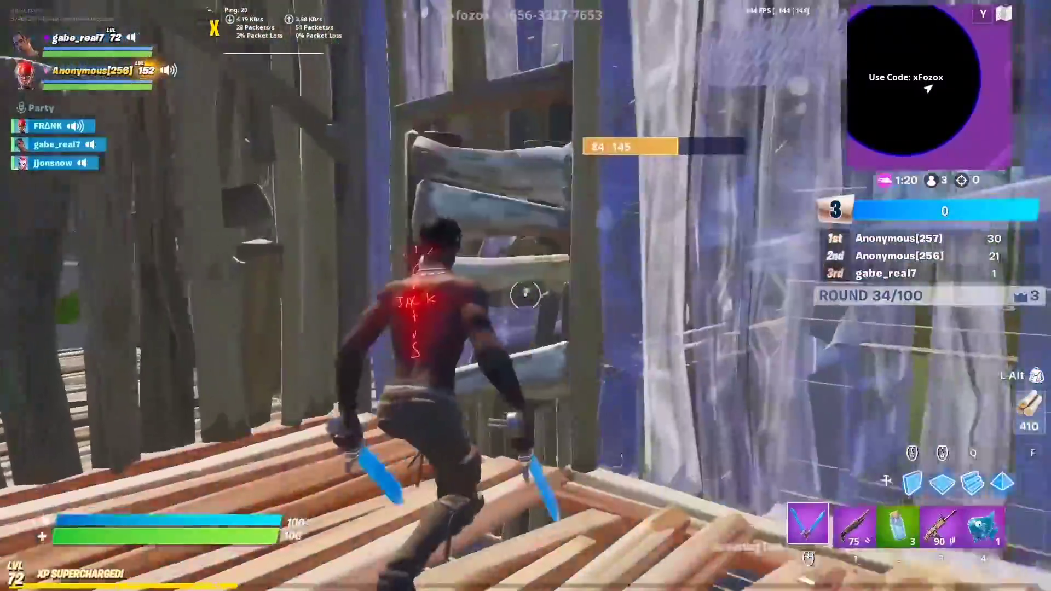
left_click(526, 296)
left_click(526, 296)
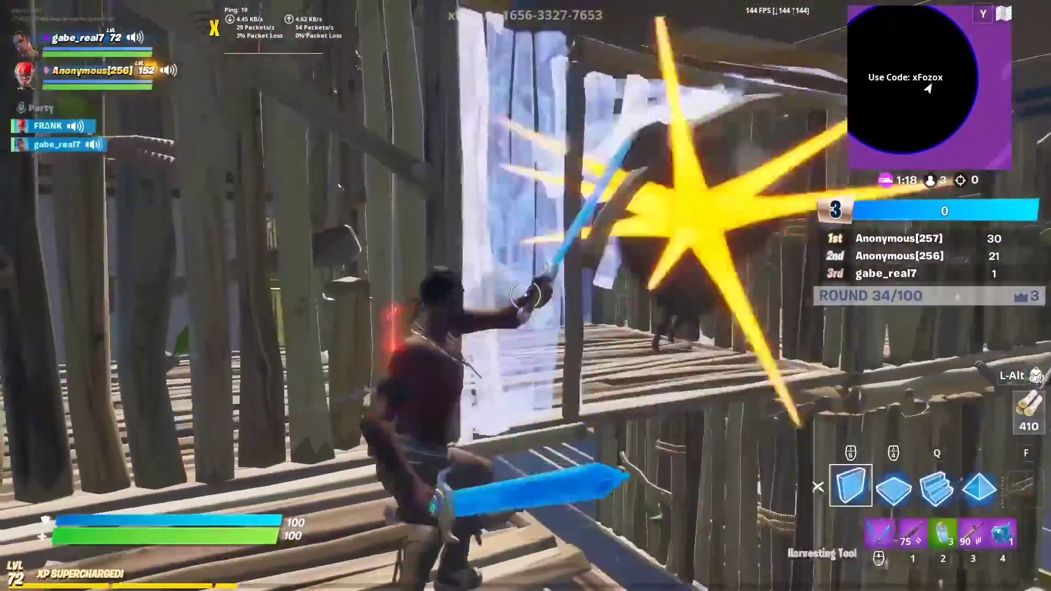
left_click(525, 296)
key("v")
left_click(526, 295)
key("1")
left_click(526, 295)
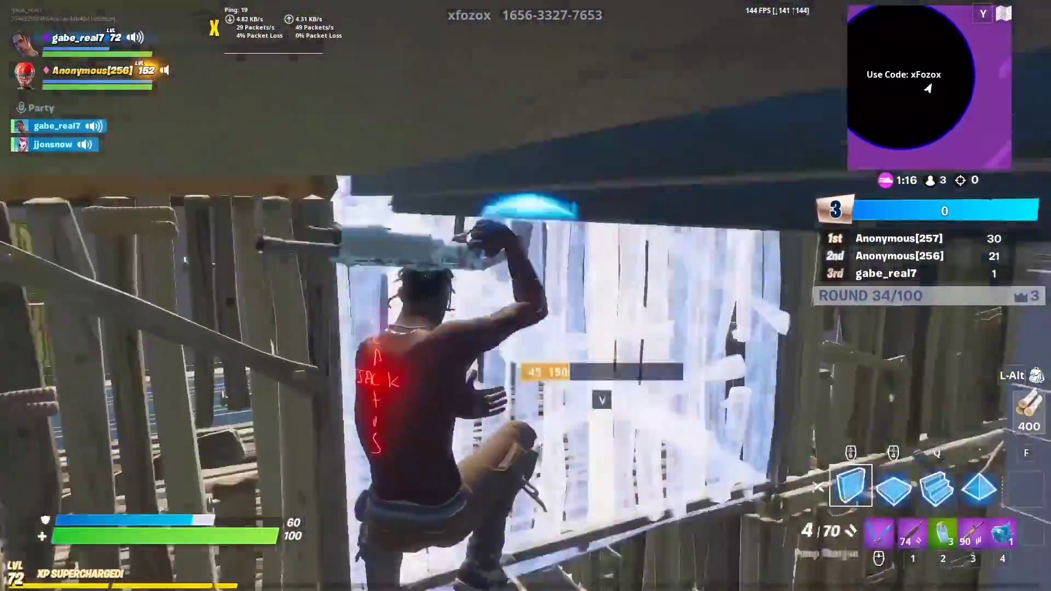
left_click(525, 296)
key("3")
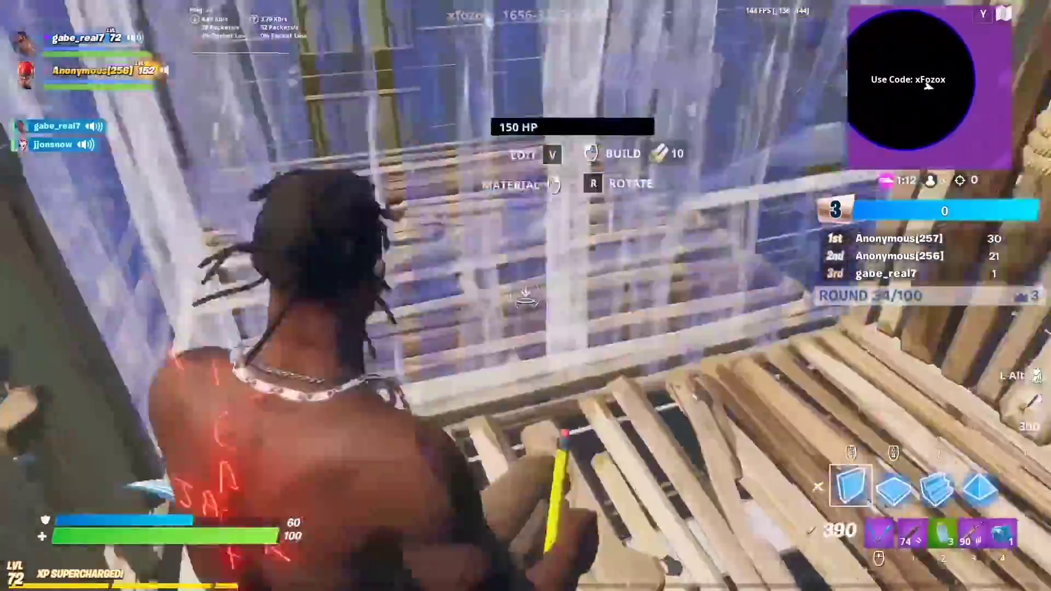
left_click(525, 295)
key("1")
key("v")
left_click(525, 295)
key("v")
left_click(526, 295)
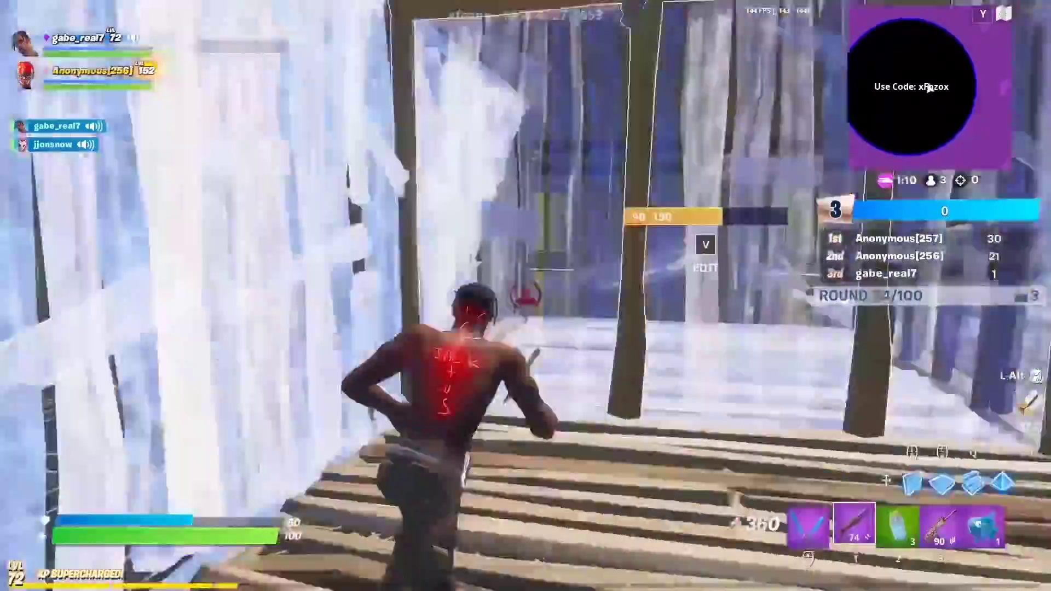
key("1")
left_click(525, 295)
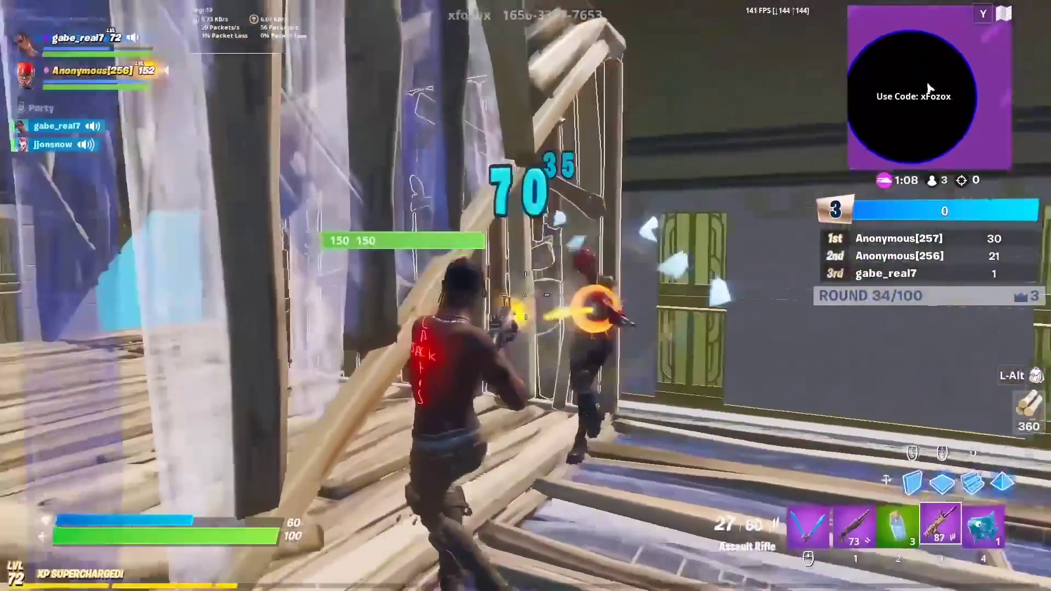
Switch to the ExitLag application and examine its General, FPS Boost and Traffic Shaper settings
key("Escape")
left_click(1001, 6)
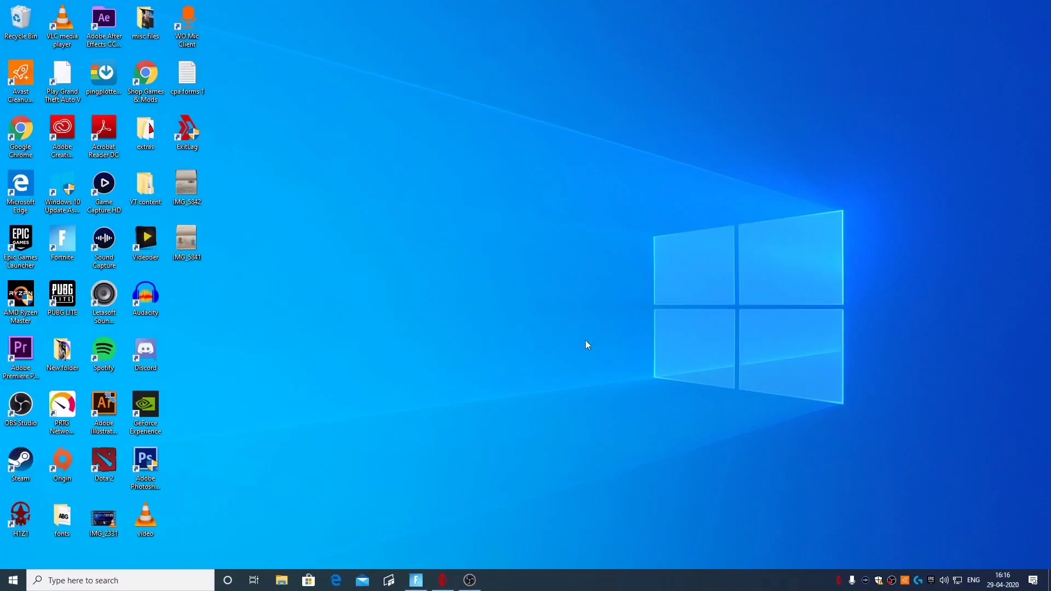
left_click(442, 579)
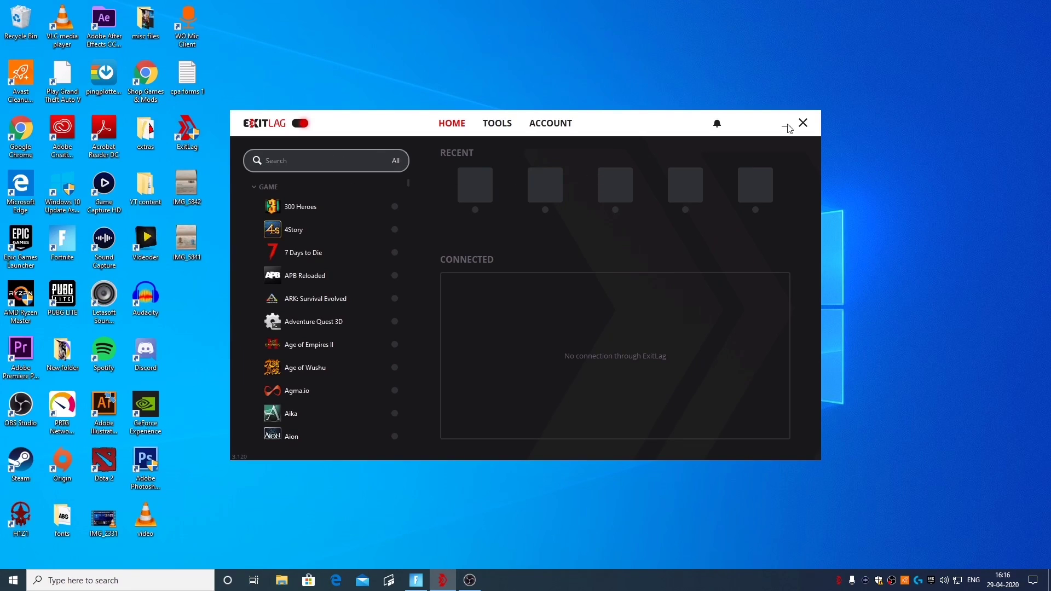
left_click(550, 123)
left_click(501, 124)
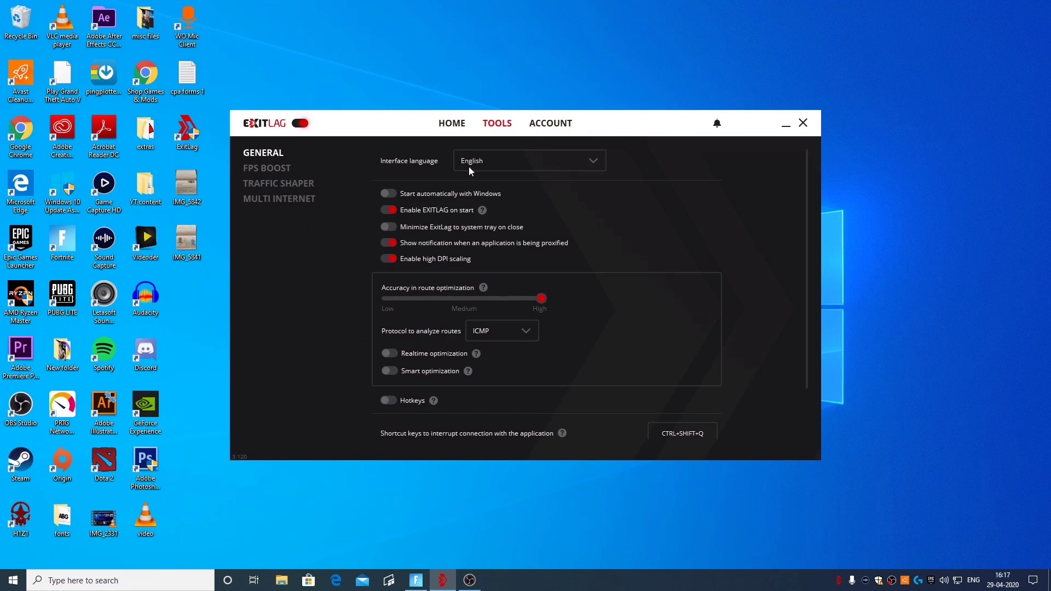
left_click(268, 169)
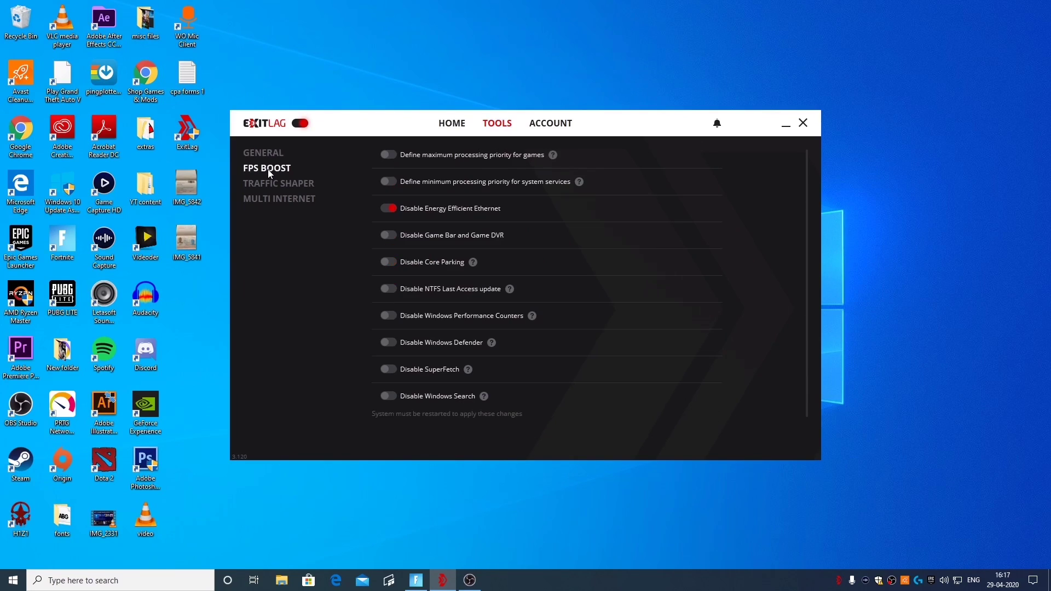
left_click(266, 156)
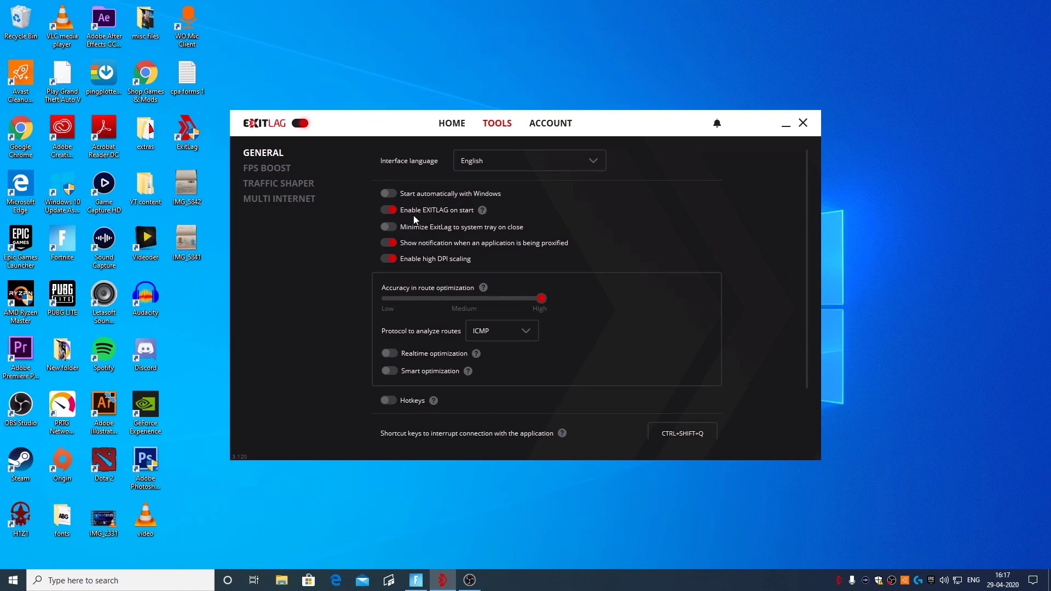
scroll(440, 353, "down", 1)
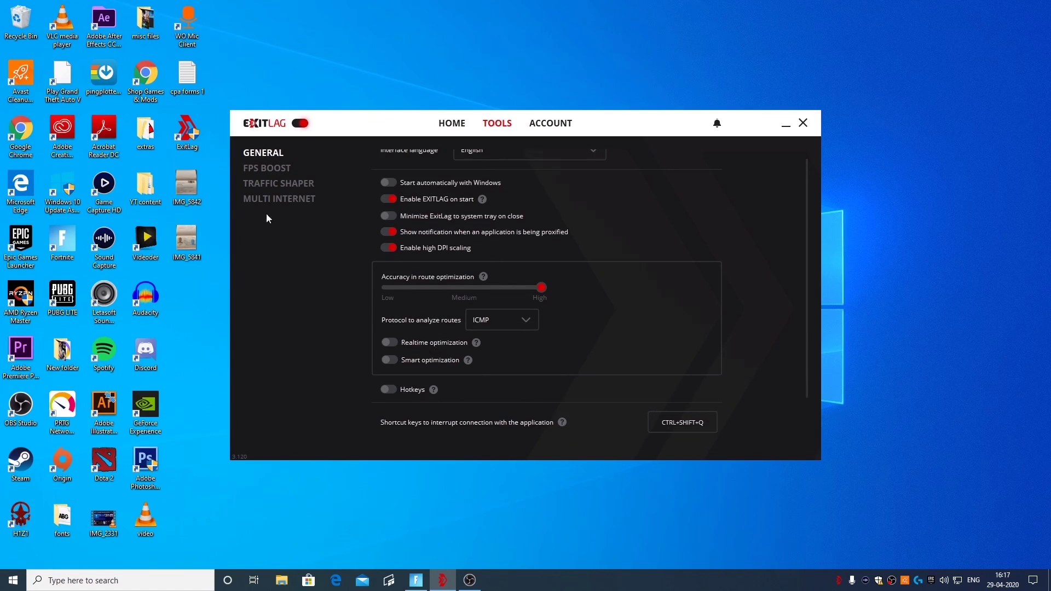
left_click(279, 186)
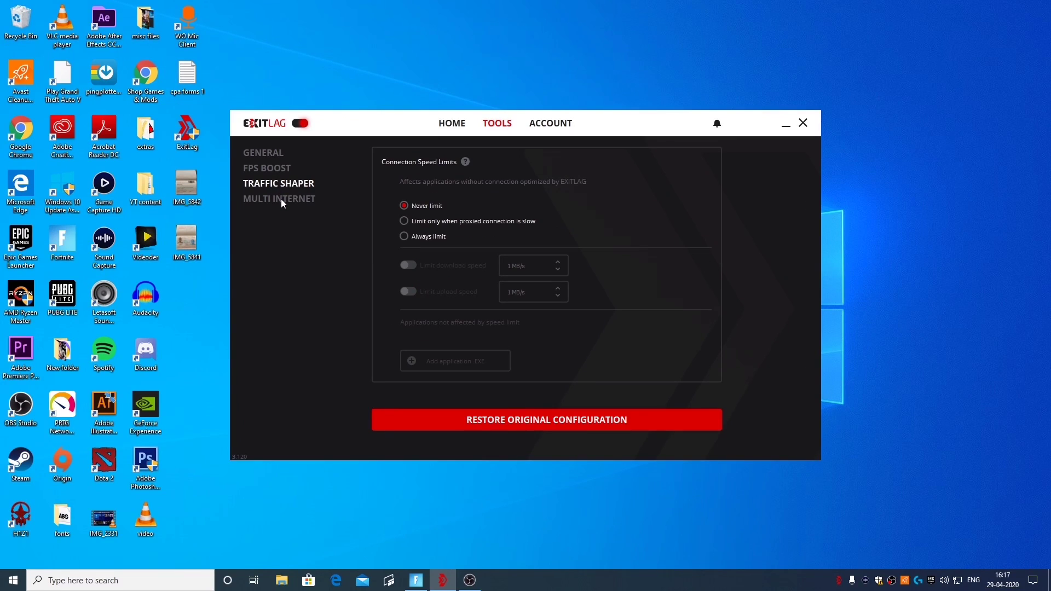
Enable Specify network interfaces in ExitLag's Multi Internet settings and select the Ethernet Realtek PCIe GBE Family Controller
left_click(280, 199)
left_click(389, 161)
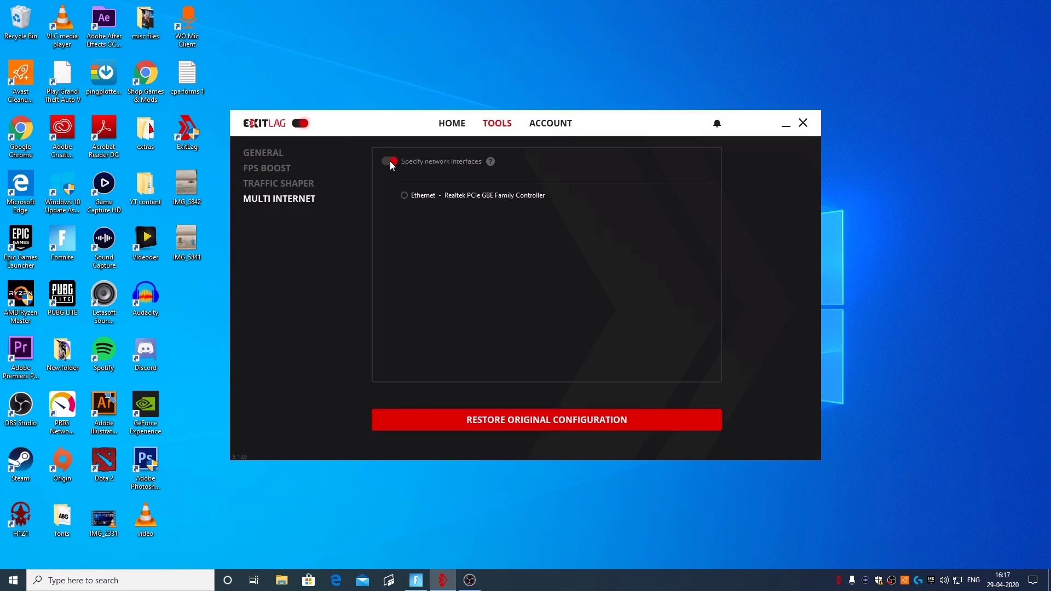
left_click(405, 195)
In ExitLag's General settings, set the route analysis protocol to UDP and enable Realtime optimization and Smart optimization
left_click(268, 185)
left_click(272, 155)
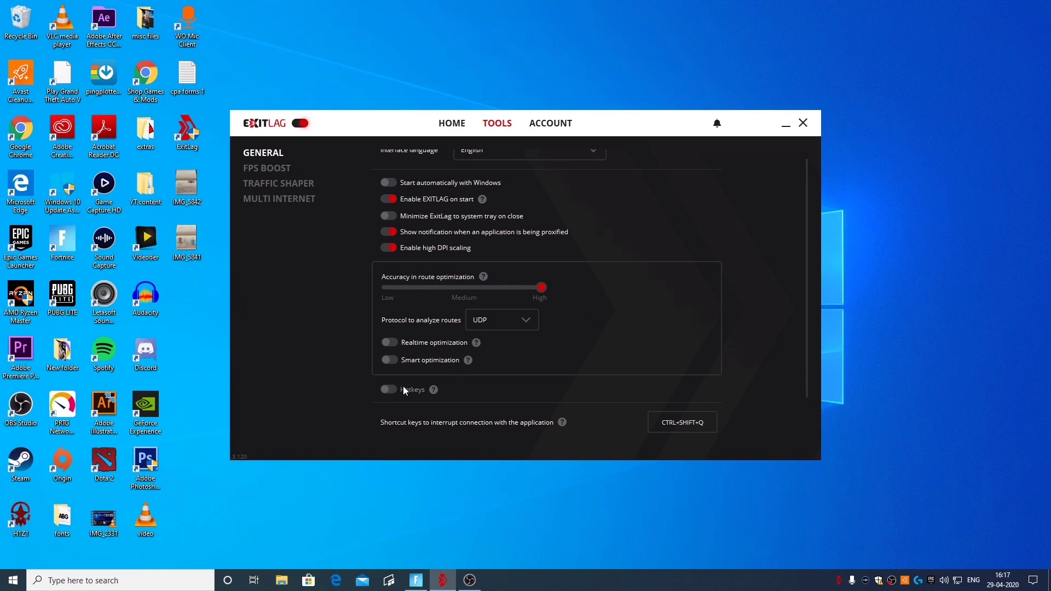
left_click(389, 345)
left_click(390, 361)
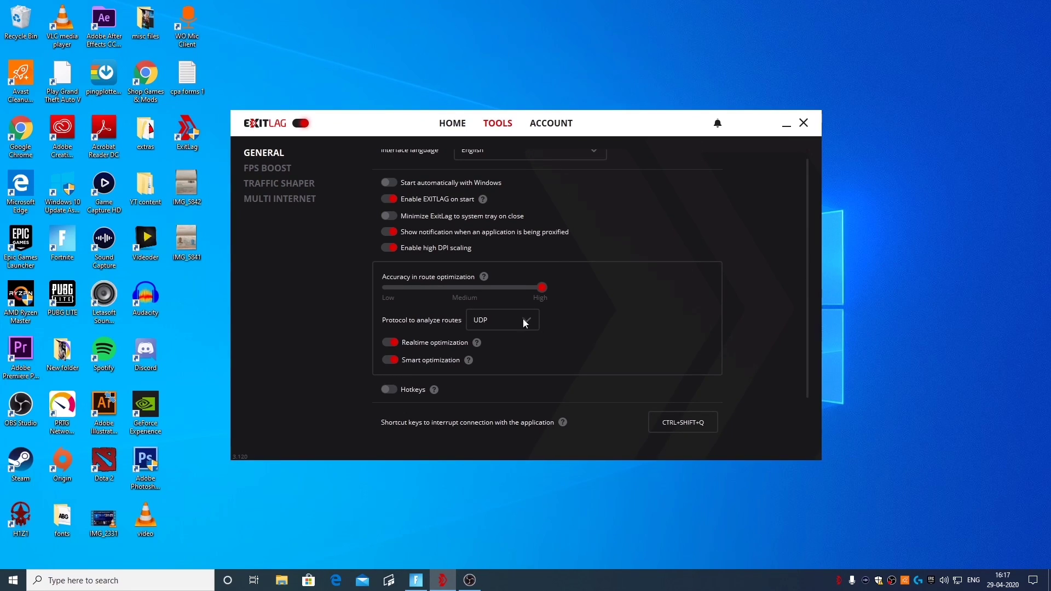
Search ExitLag's game list for "fort" and open the Fortnite route settings
left_click(459, 123)
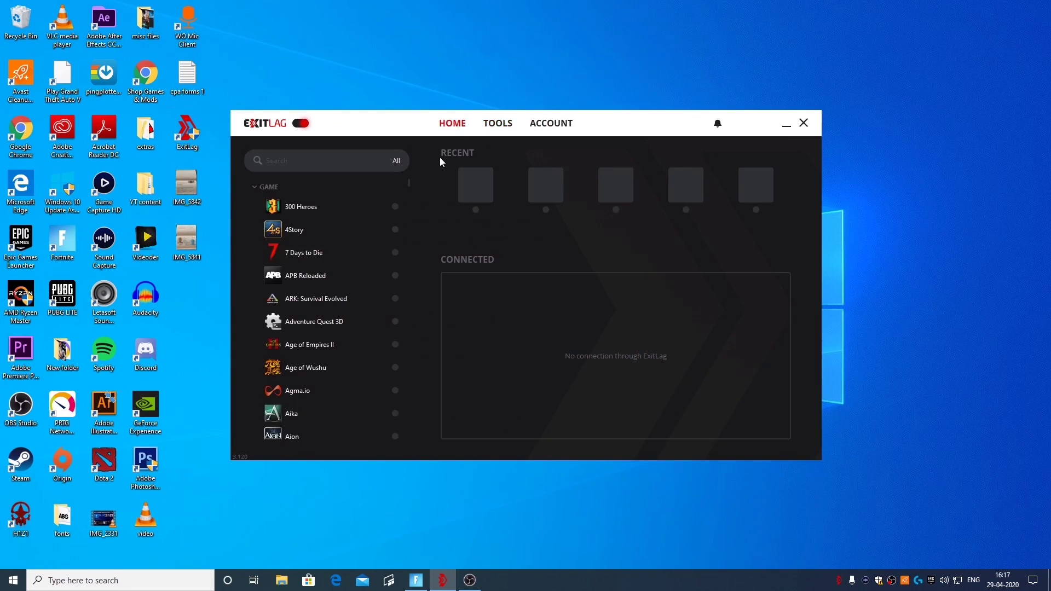
left_click(785, 126)
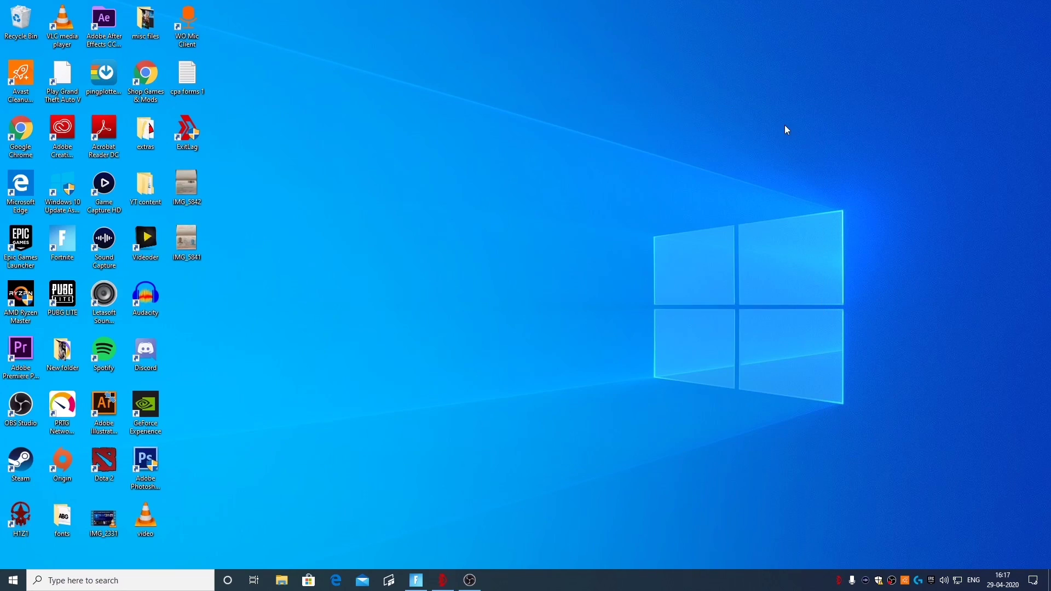
left_click(443, 579)
left_click(315, 161)
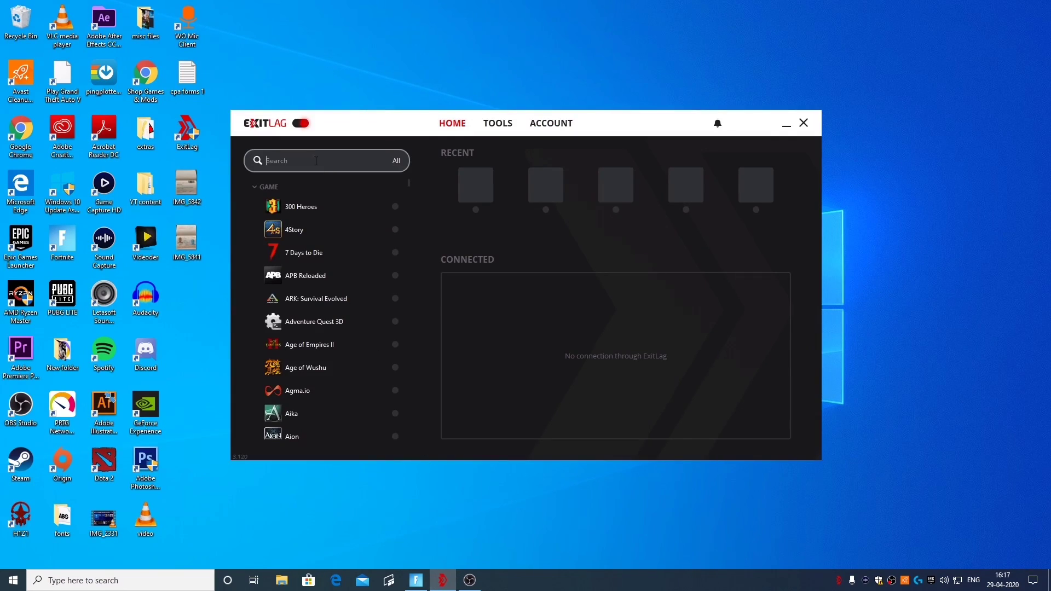
left_click(390, 160)
left_click(333, 164)
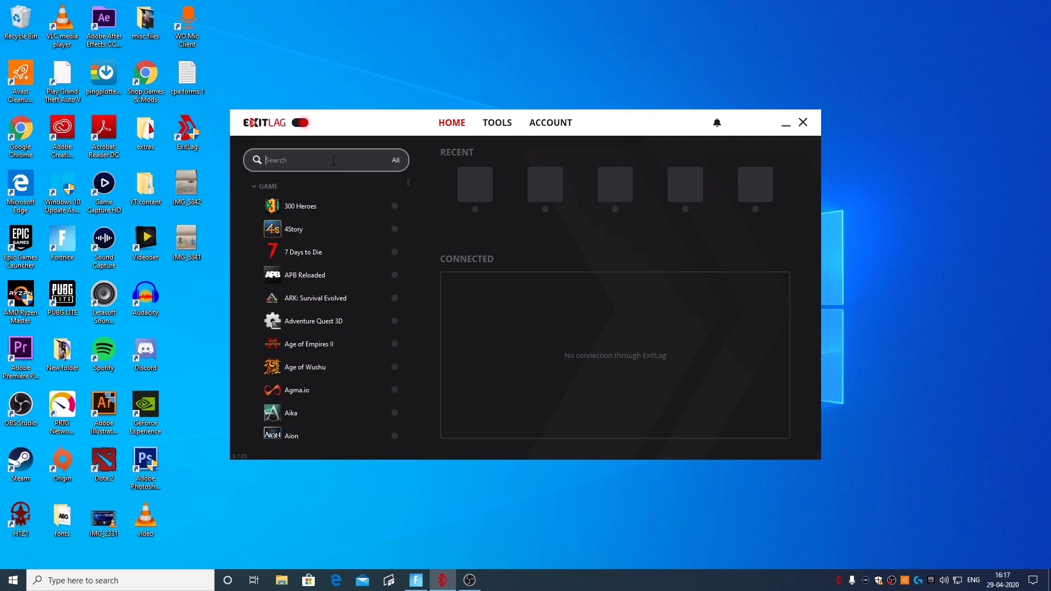
type("fort")
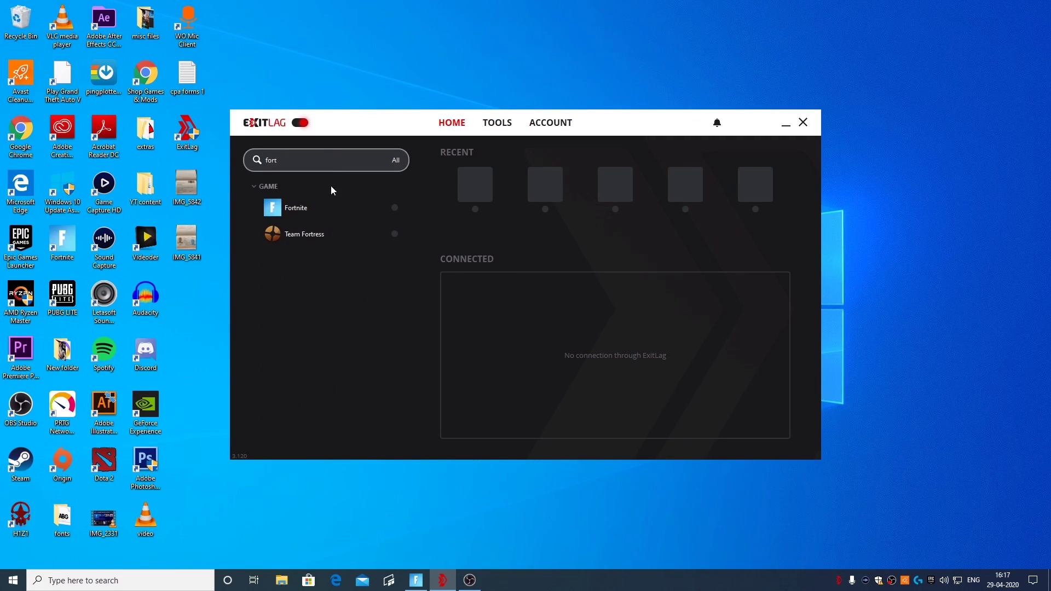
left_click(305, 210)
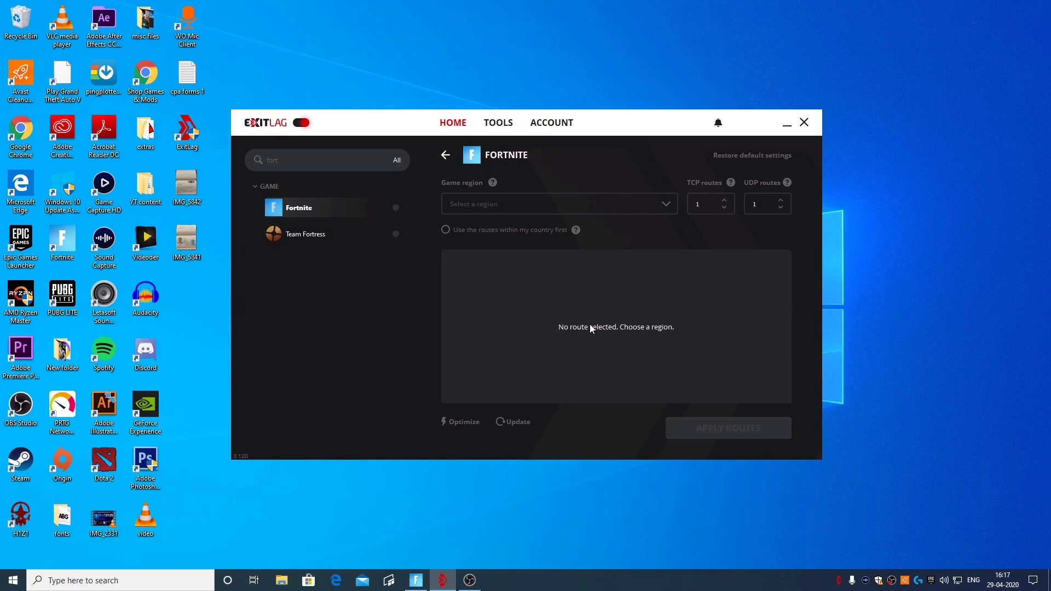
Prefer routes within the own country for Fortnite, choose IN Mumbai01 as the game region and apply the routes
left_click(445, 229)
left_click(568, 211)
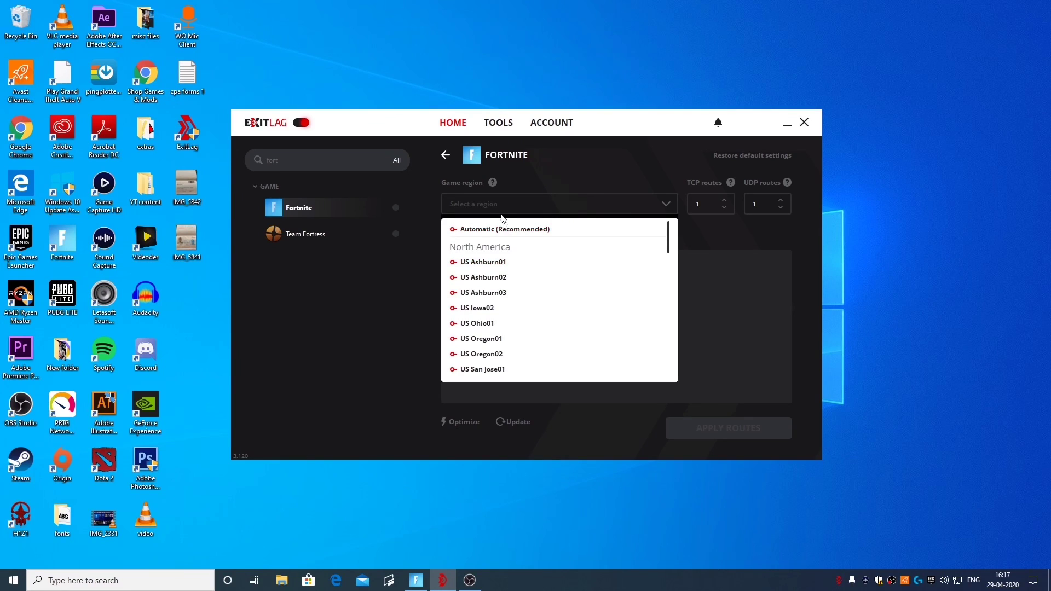
scroll(511, 268, "down", 3)
scroll(510, 274, "down", 6)
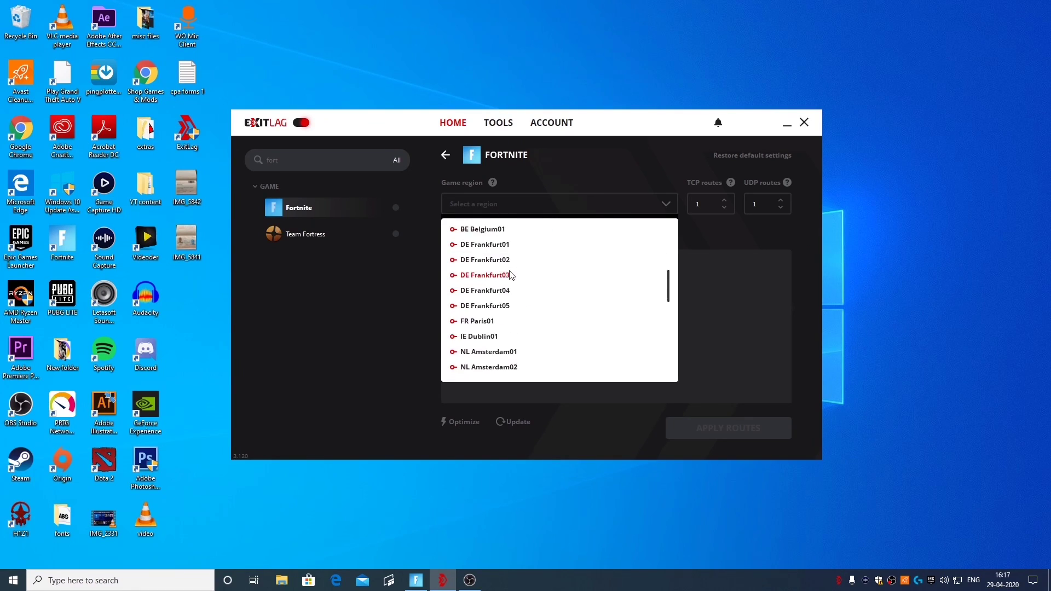
scroll(507, 286, "down", 1)
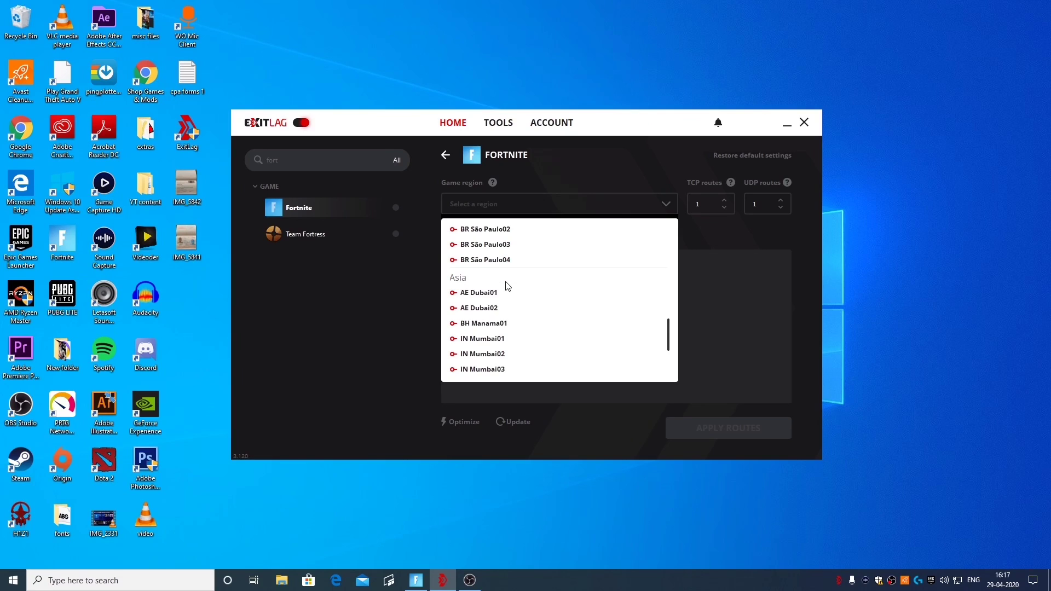
left_click(496, 340)
left_click(687, 426)
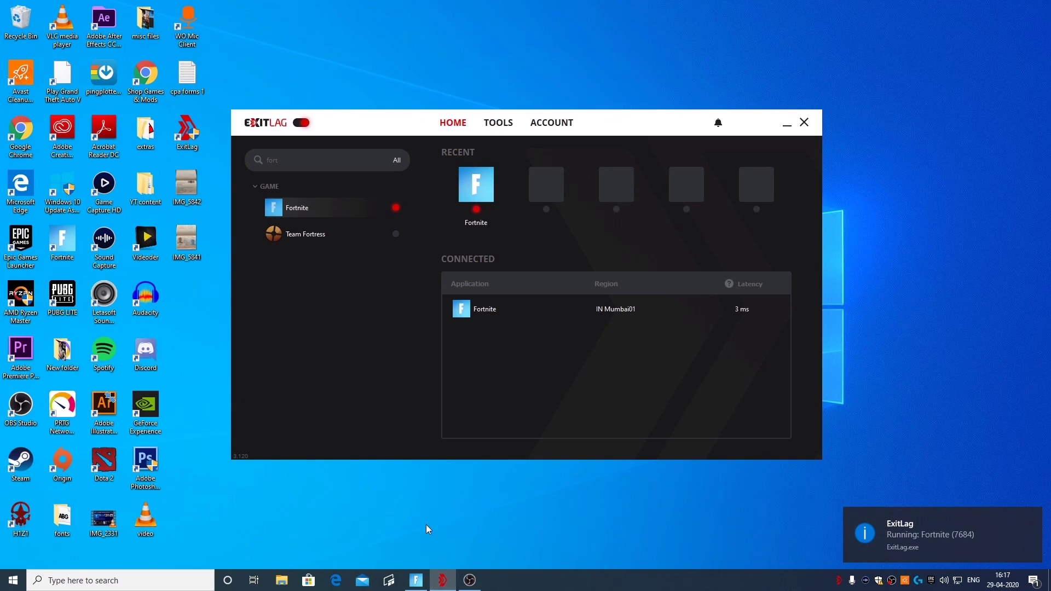
Switch from ExitLag to the running Fortnite game
left_click(416, 580)
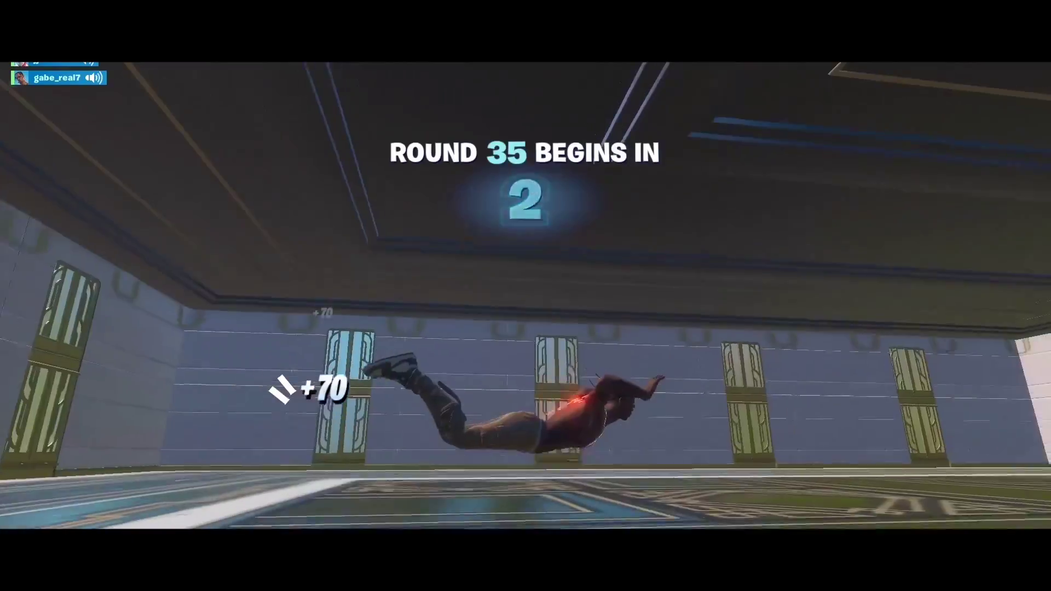
key("w")
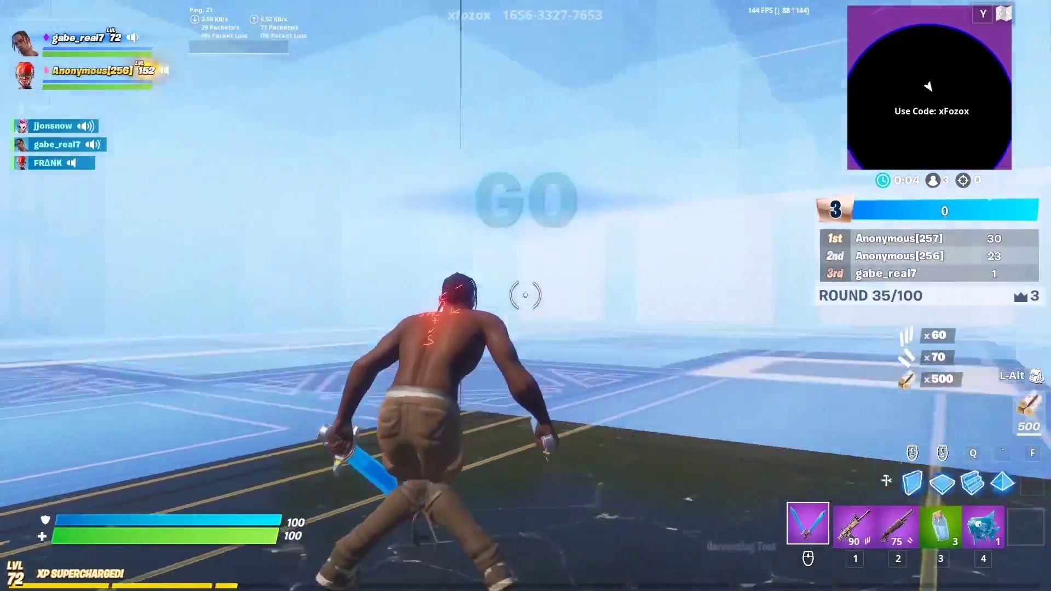
key("alt")
left_click_drag(690, 469, 835, 469)
key("alt")
left_click(525, 295)
key("q")
left_click(525, 296)
key("1")
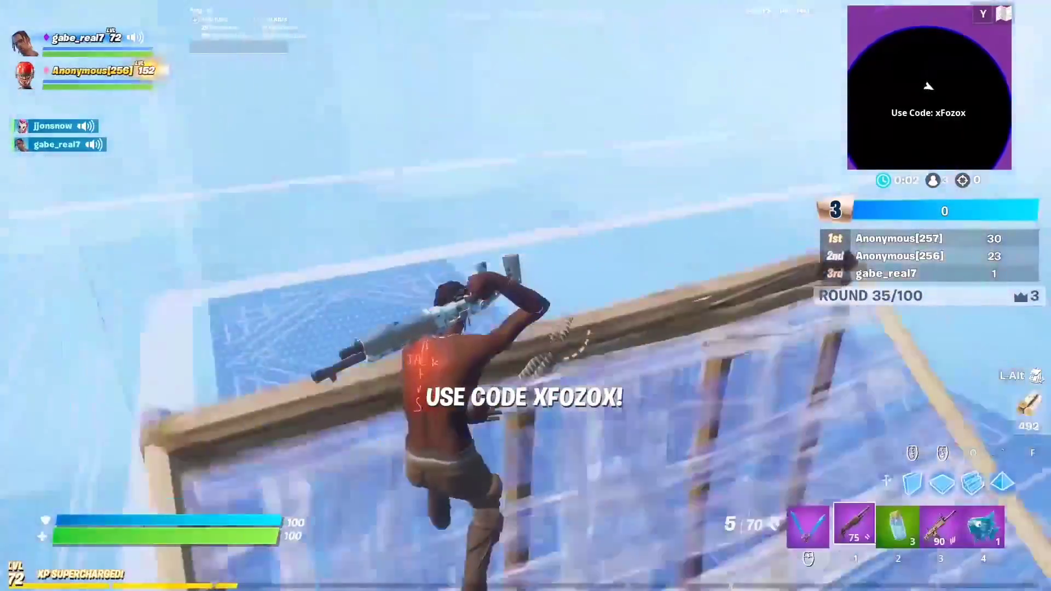
key("q")
left_click(525, 296)
left_click(525, 296)
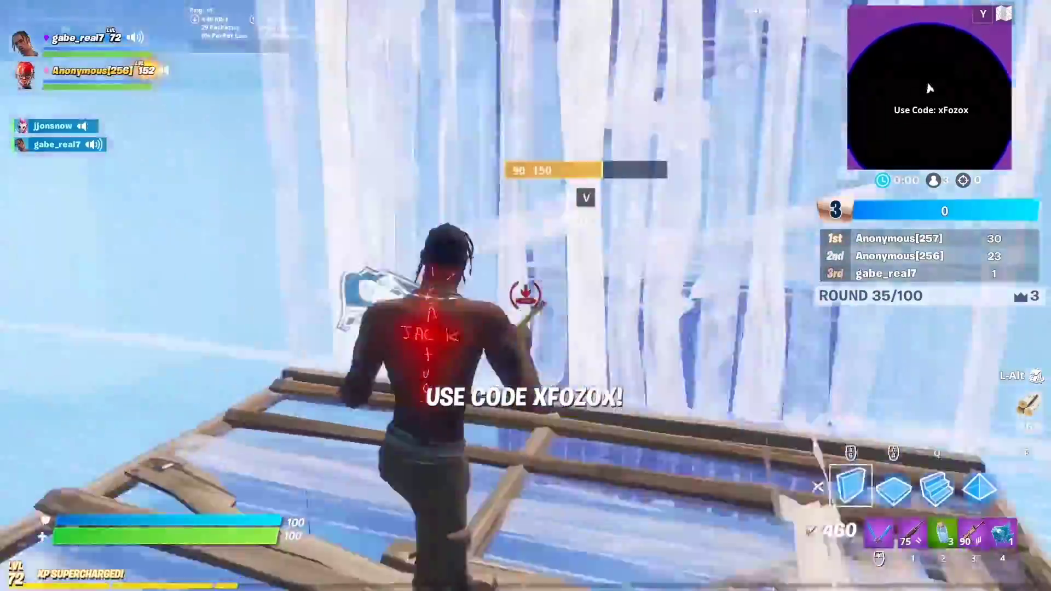
left_click(526, 296)
left_click(526, 296)
key("v")
left_click(526, 295)
key("v")
key("1")
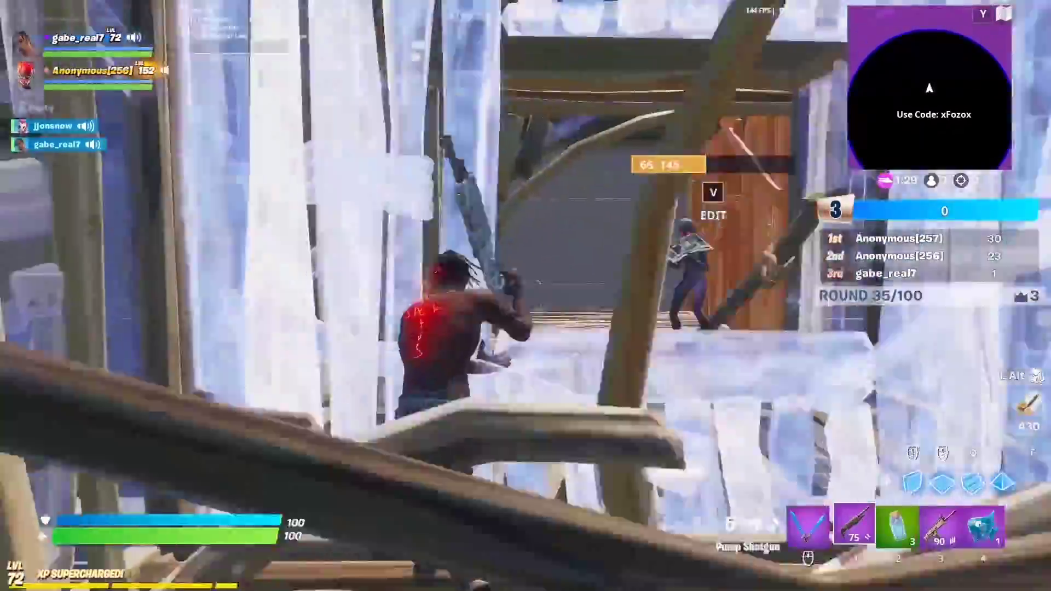
left_click(525, 296)
key("v")
left_click(526, 295)
key("v")
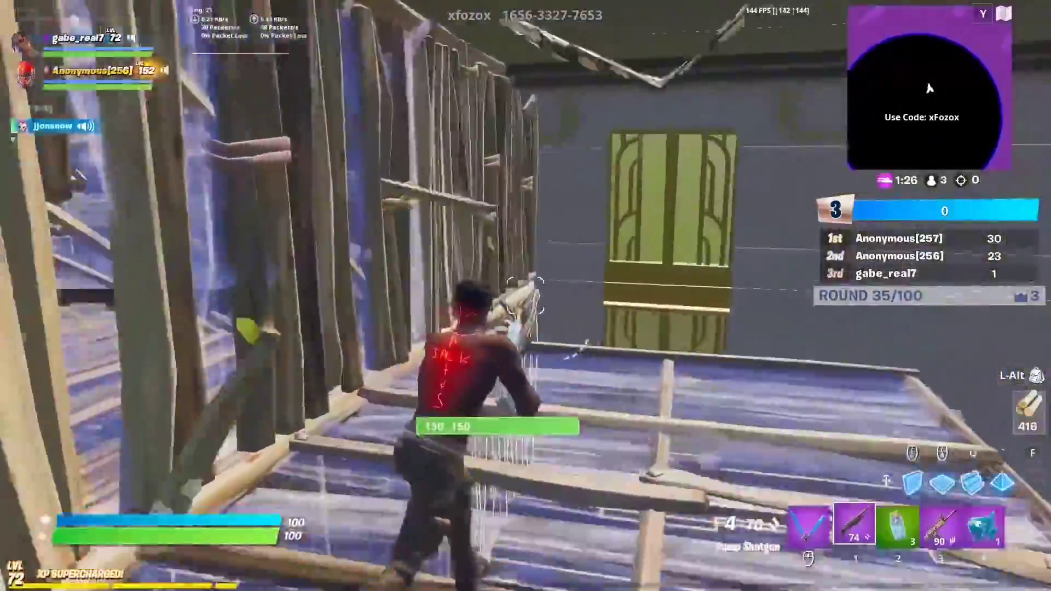
key("q")
left_click(526, 295)
scroll(525, 295, "up", 1)
left_click(525, 295)
left_click(525, 295)
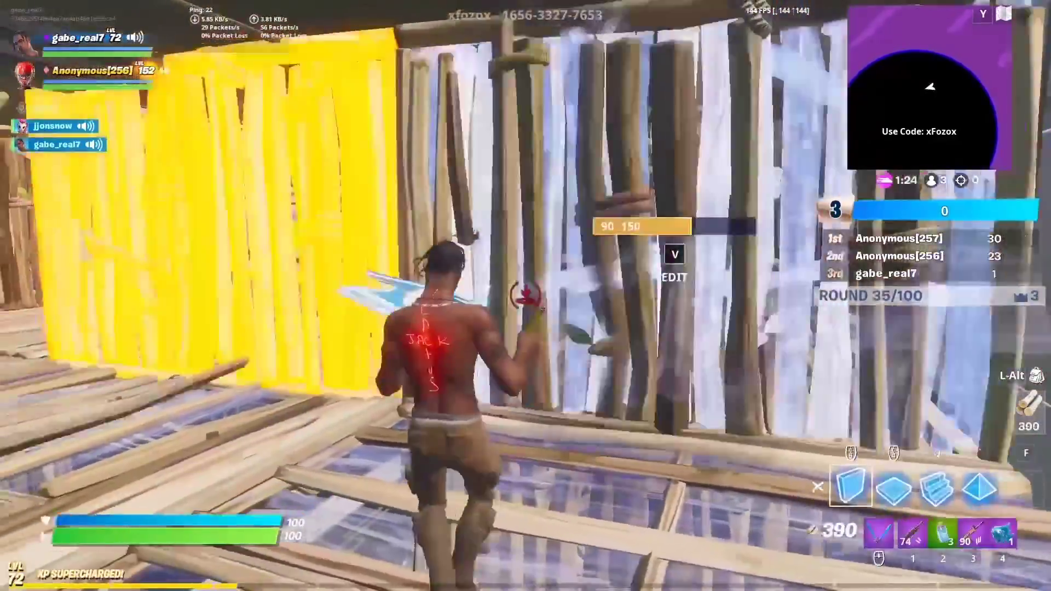
left_click(525, 295)
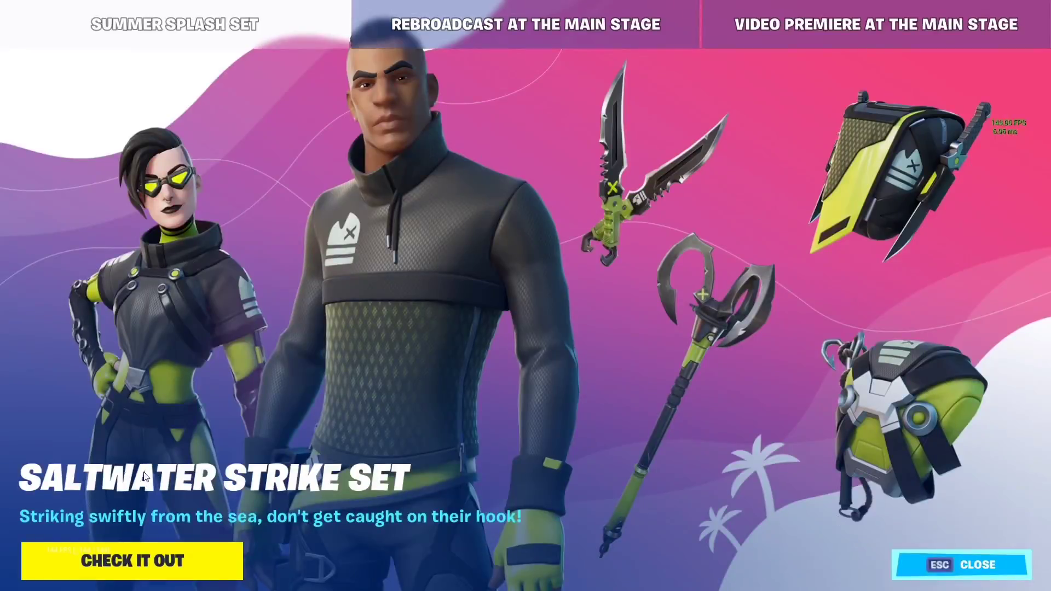
Dismiss the Saltwater Strike Set announcement, examine the matchmaking region pings in Fortnite's Game settings and return to the lobby
left_click(957, 574)
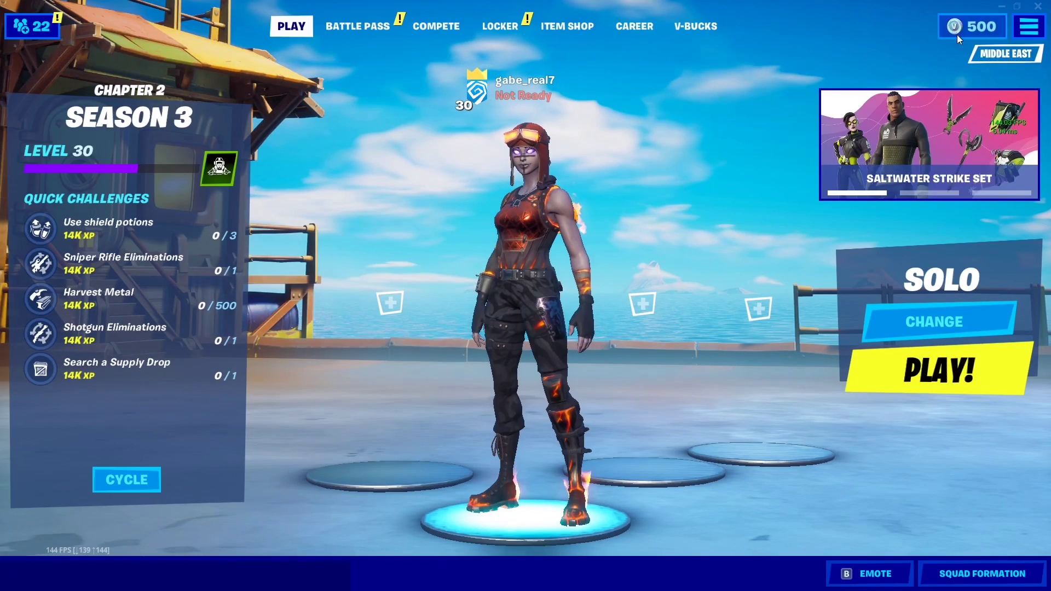
left_click(1019, 32)
left_click(873, 57)
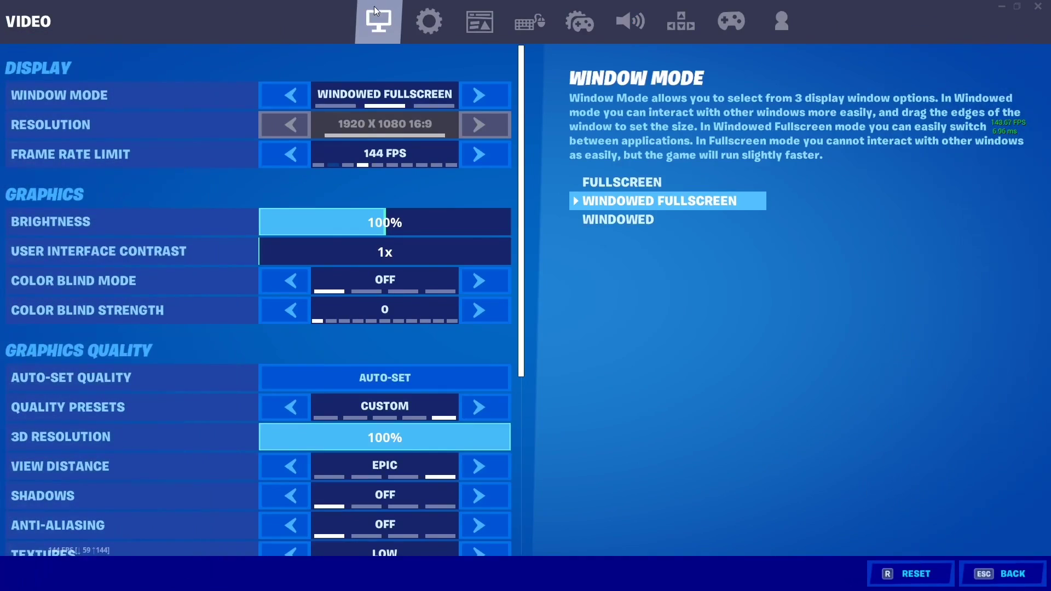
left_click(428, 22)
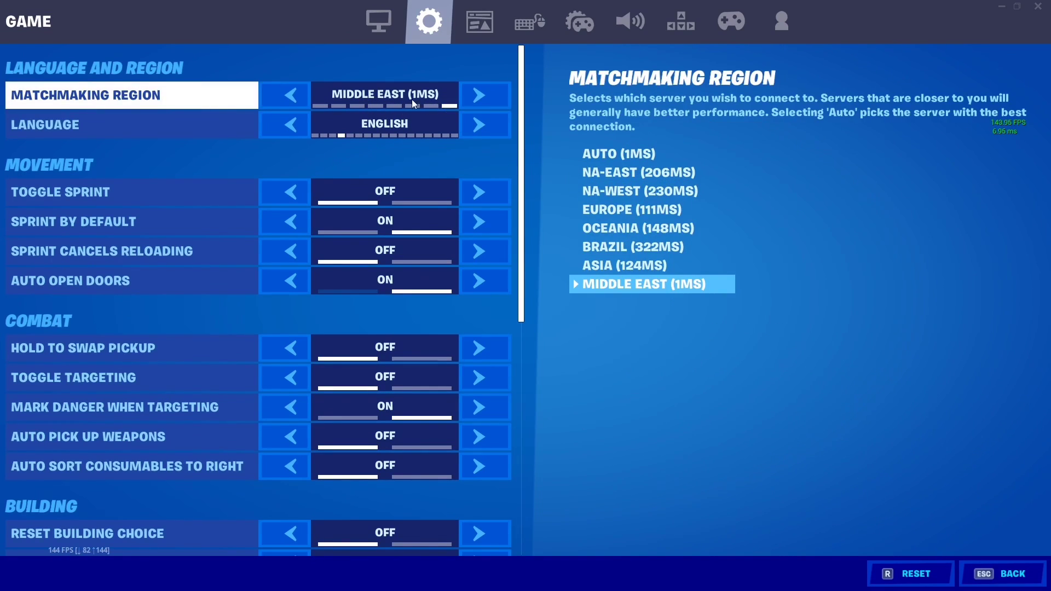
left_click(1002, 573)
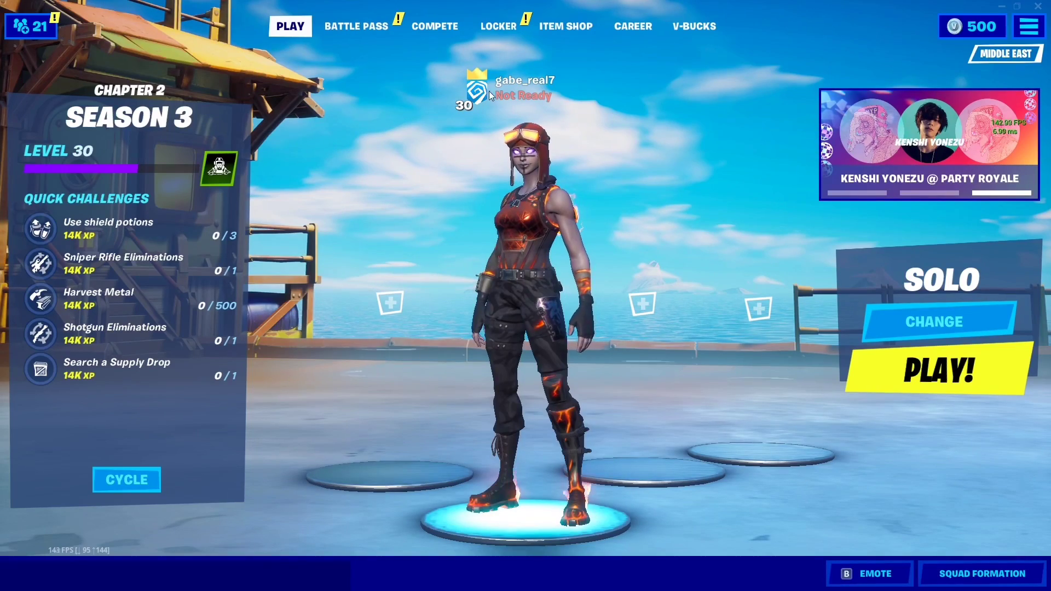
Reopen Fortnite's Game settings to recheck the matchmaking region and language options, and go back to the lobby
left_click(1025, 25)
left_click(826, 59)
left_click(428, 22)
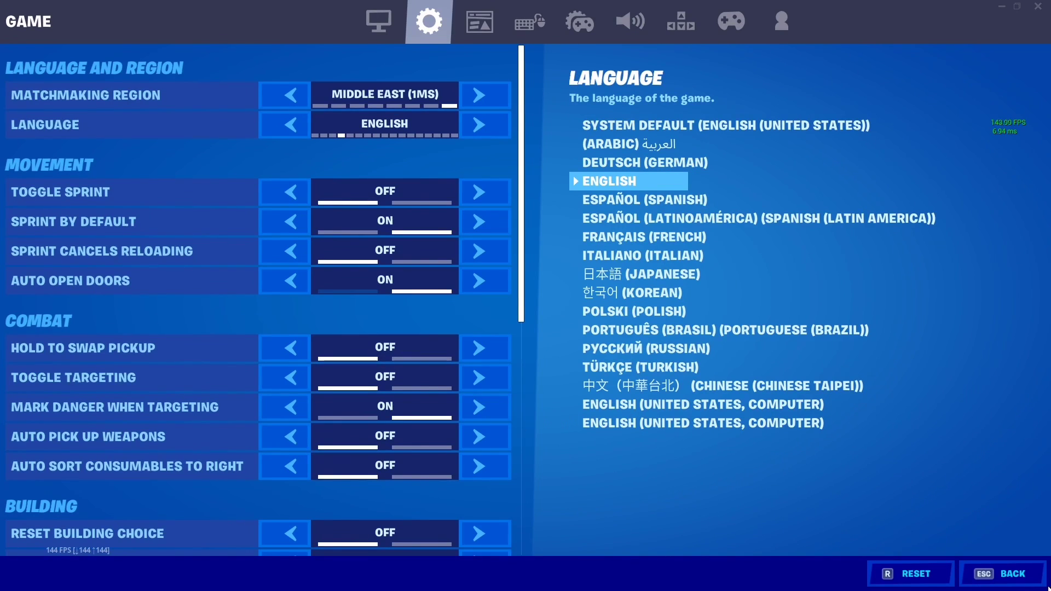
left_click(1001, 573)
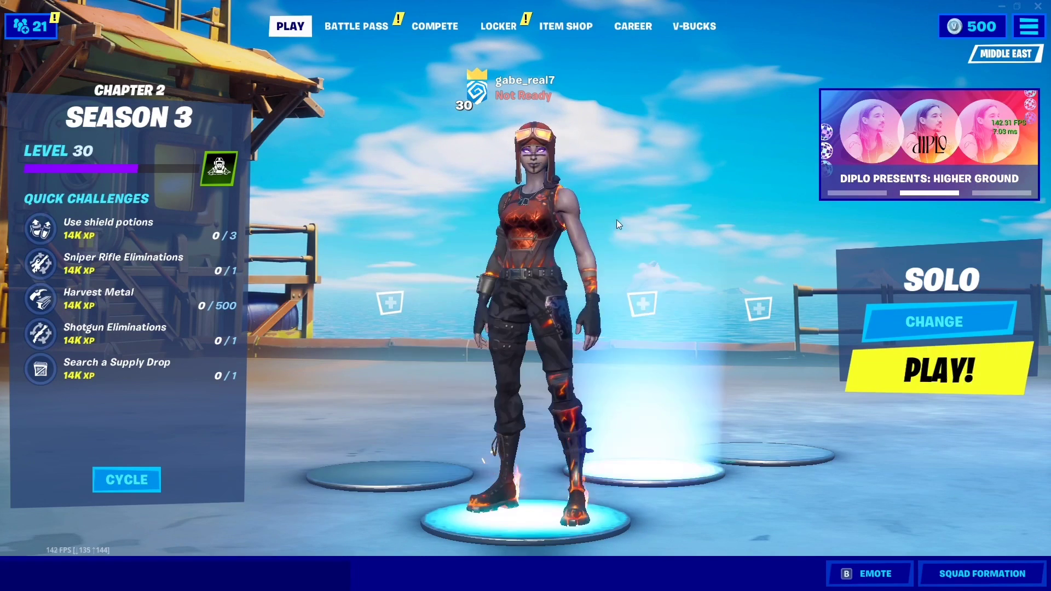